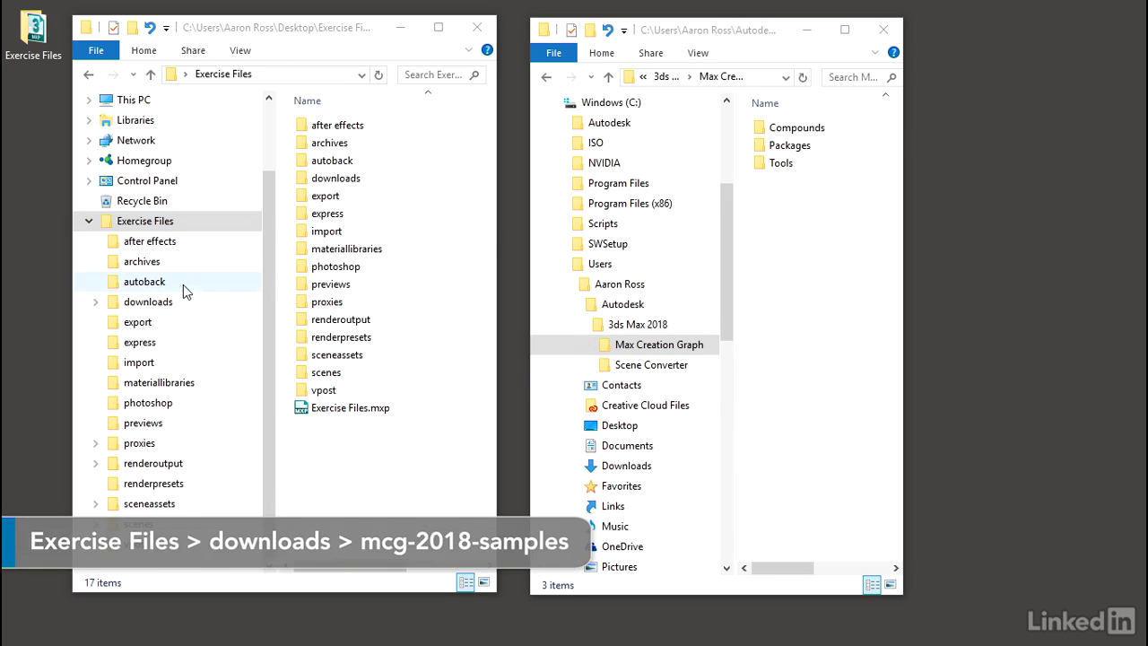
# - Go to downloads and open the mcg-2018-samples folder
pyautogui.click(166, 307)
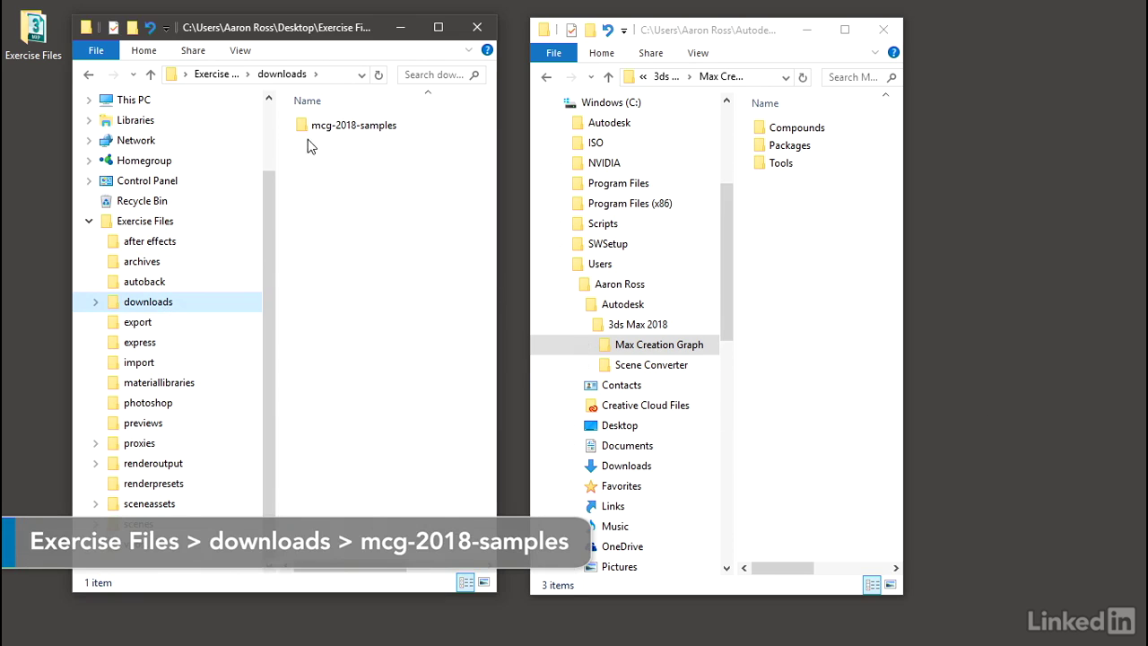
pyautogui.doubleClick(356, 127)
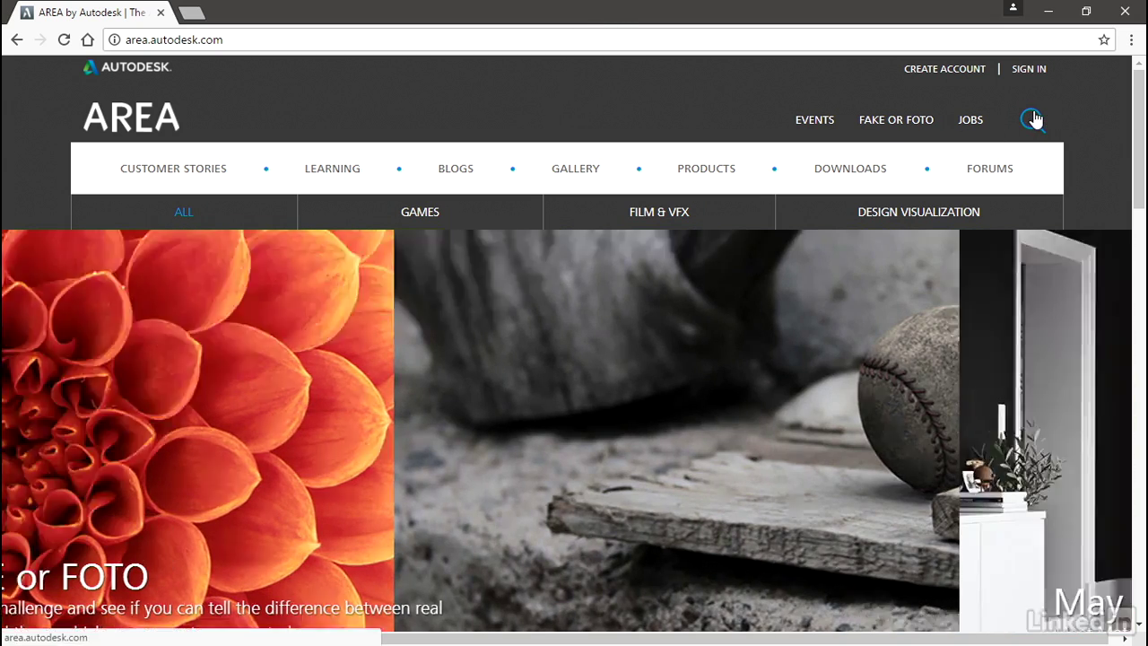
# - Search Autodesk AREA for 'mcg 2018' and scroll through the results
pyautogui.click(1033, 120)
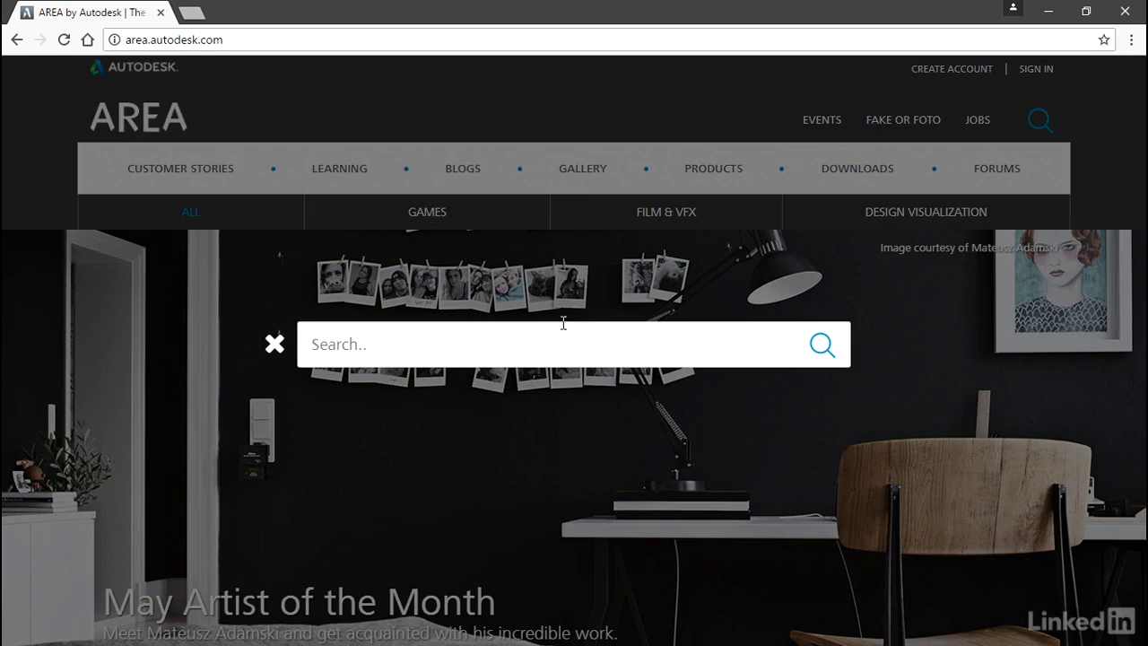
pyautogui.write('mcg 2')
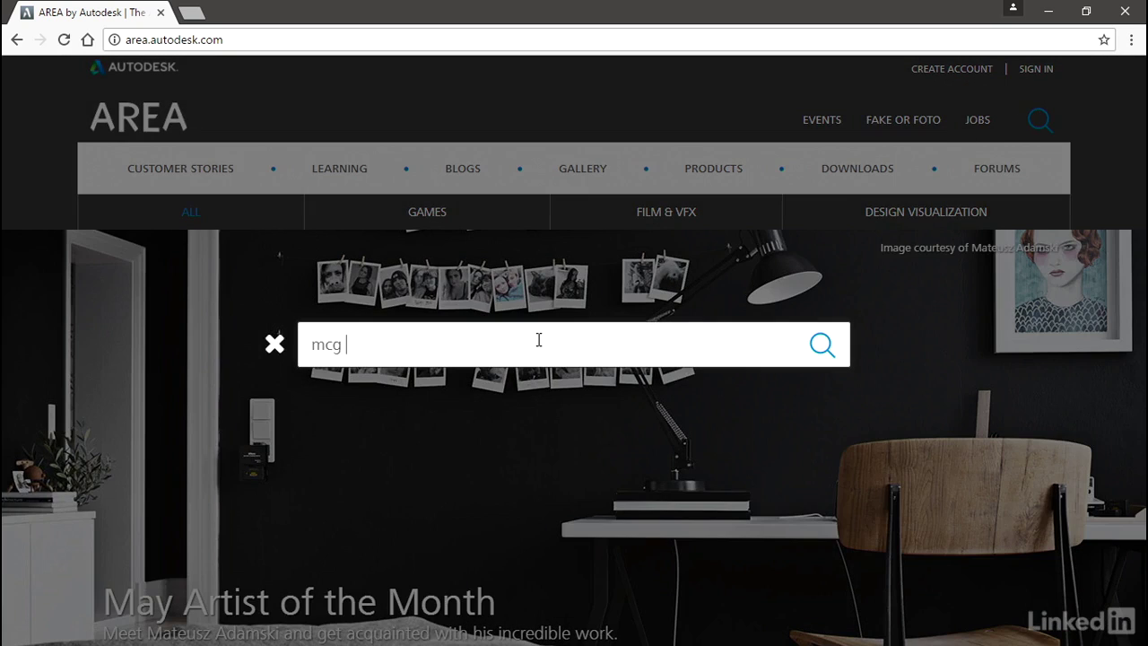
pyautogui.write('018')
pyautogui.press('Return')
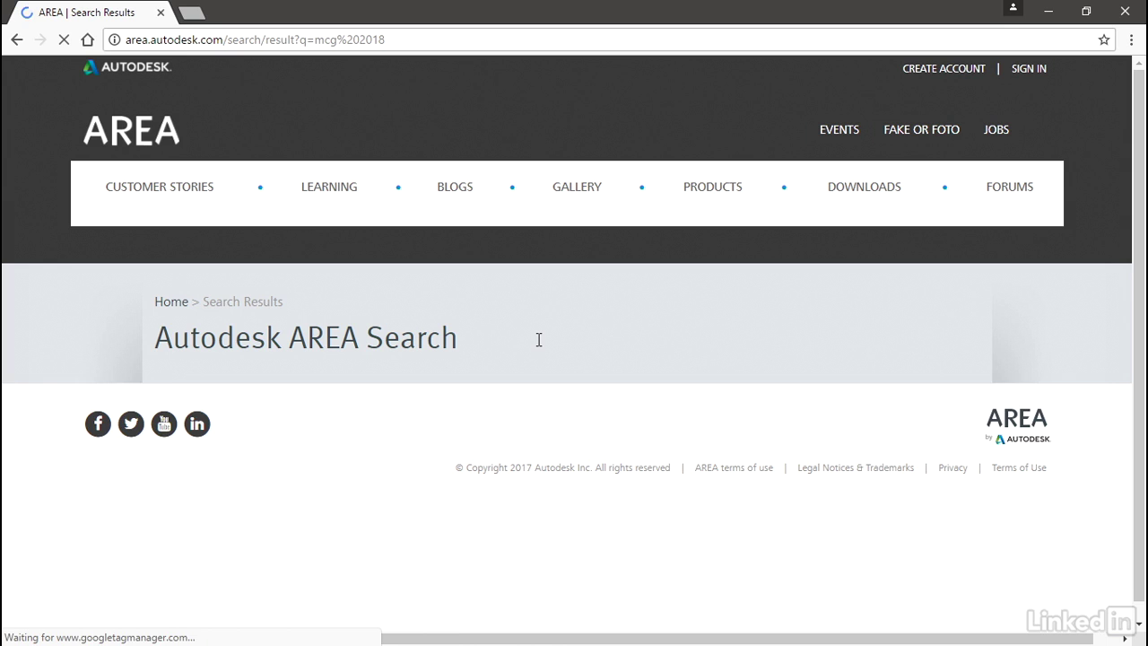
pyautogui.scroll(-1, 550, 344)
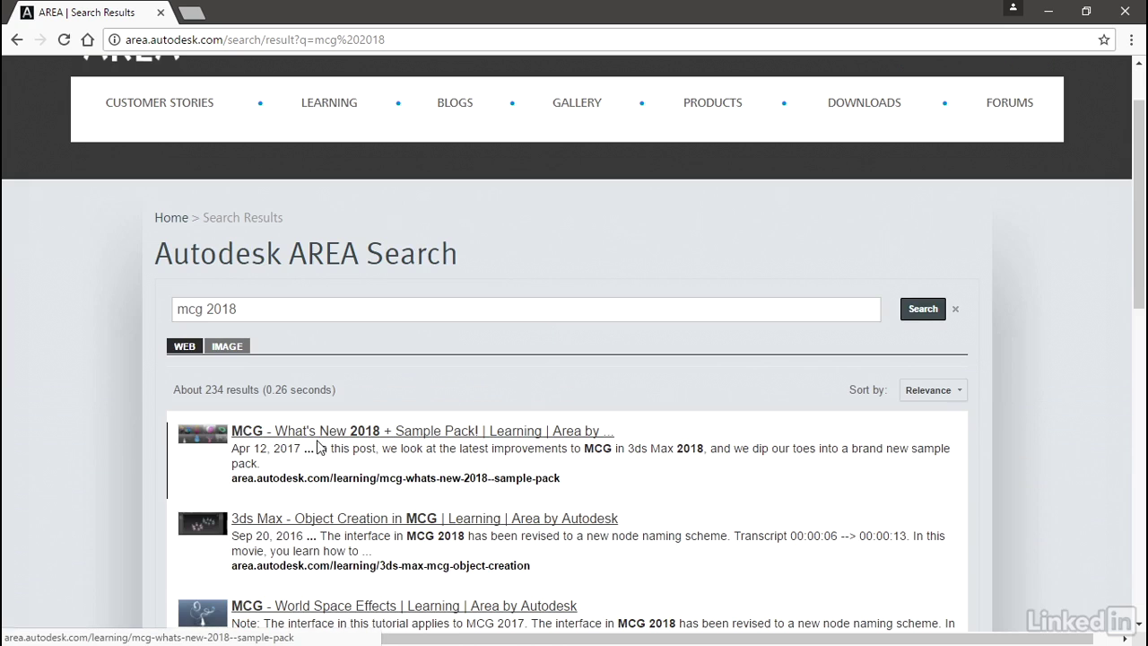
# - Open the MCG What's New 2018 + Sample Pack article, download mcg-2018-samples.zip, then minimize the browser
pyautogui.click(462, 436)
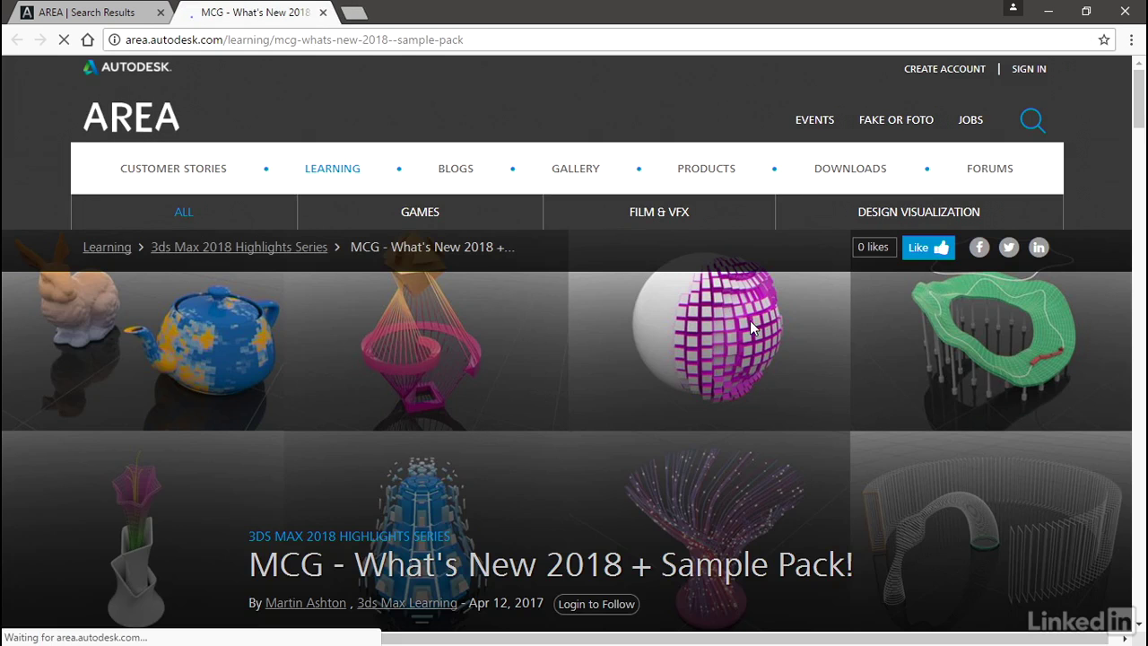
pyautogui.moveTo(1137, 101); pyautogui.dragTo(1127, 472)
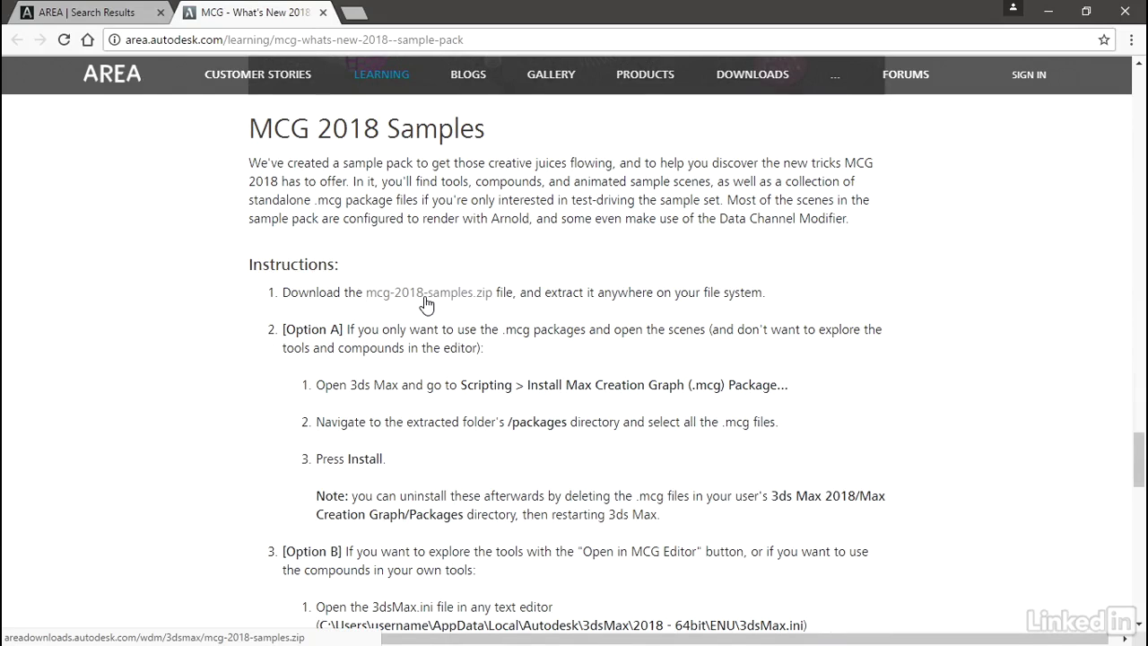
pyautogui.click(416, 303)
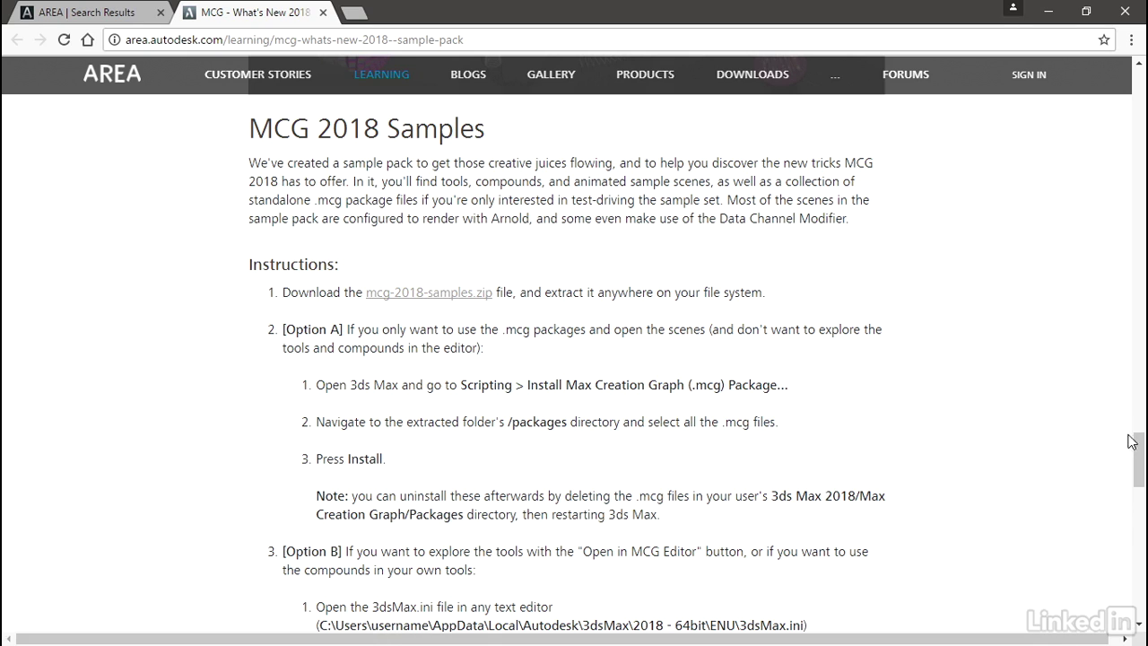
pyautogui.moveTo(1134, 441); pyautogui.dragTo(1135, 461)
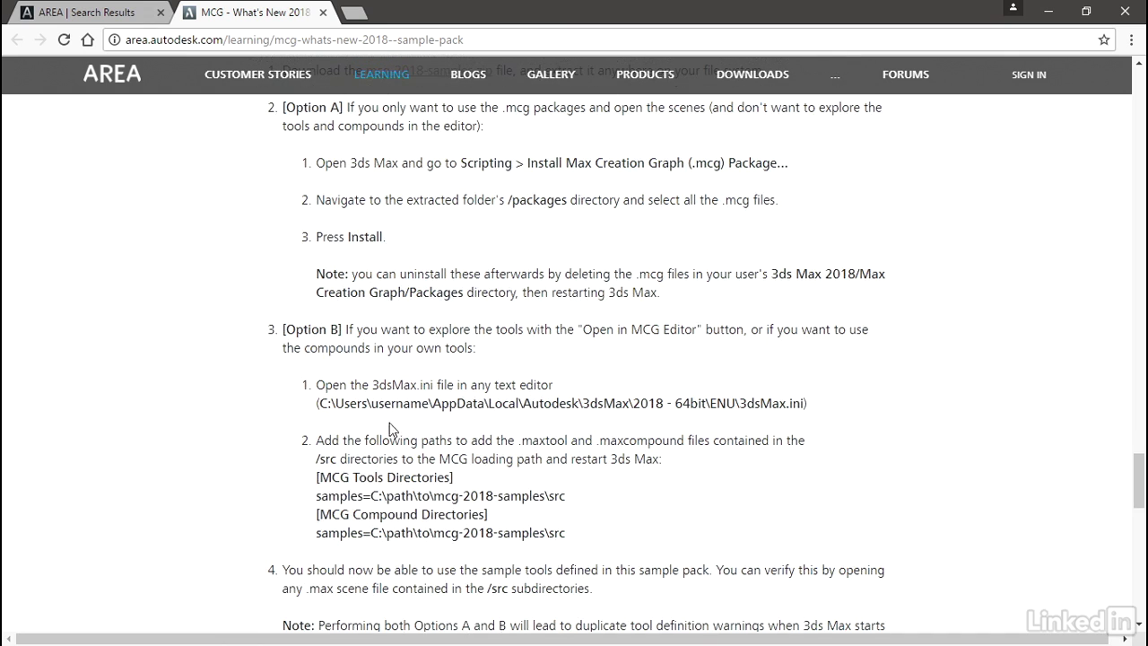
pyautogui.click(1048, 11)
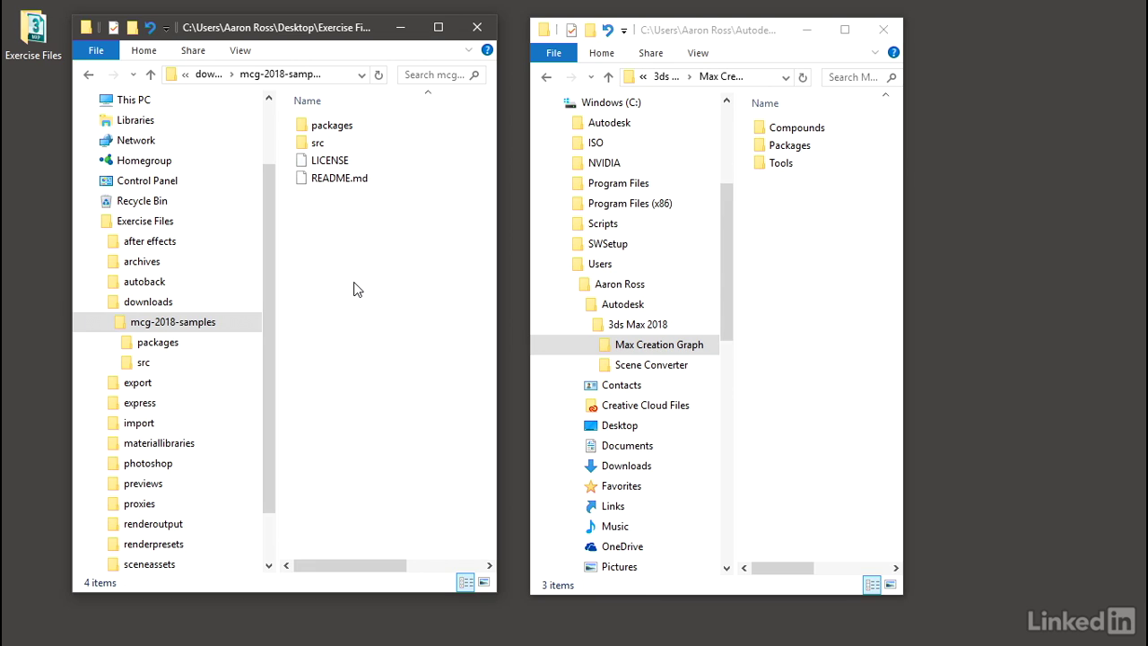
# - Open src > _Common to list its .maxcompound files and widen the left window
pyautogui.doubleClick(324, 143)
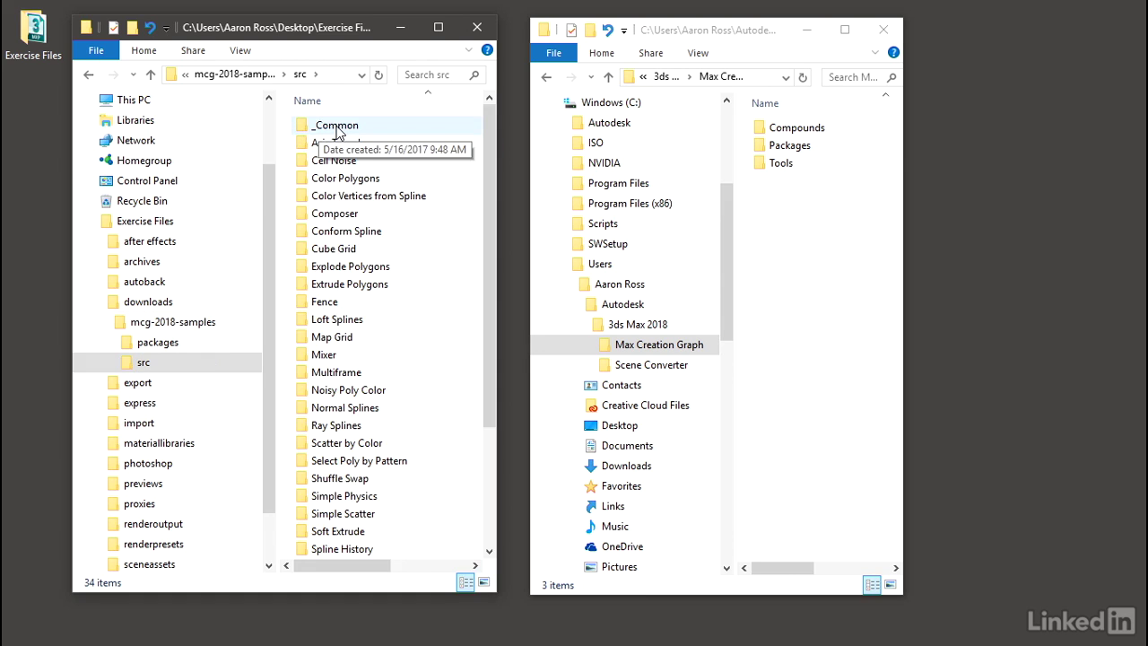
pyautogui.doubleClick(337, 128)
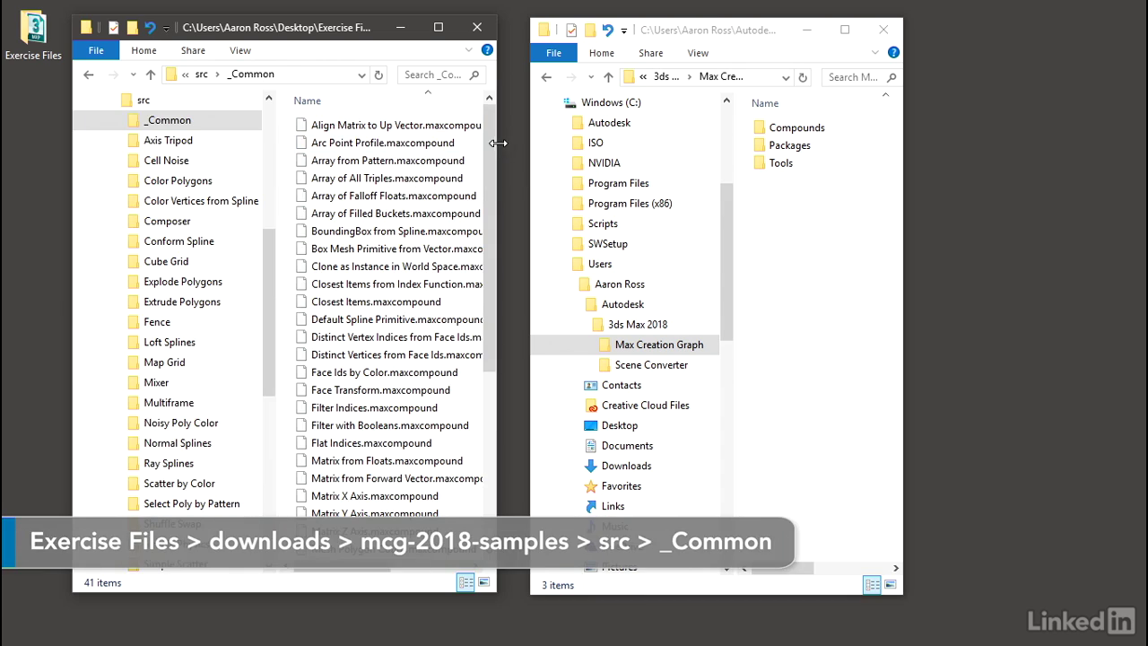
pyautogui.moveTo(498, 144); pyautogui.dragTo(550, 144)
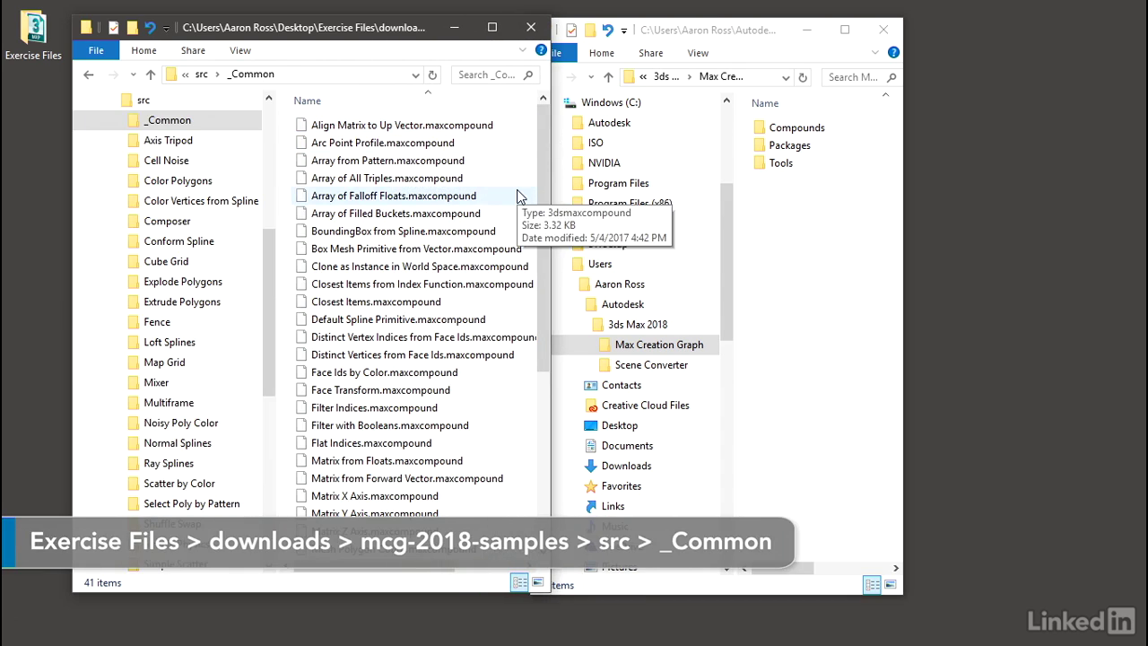
pyautogui.click(168, 142)
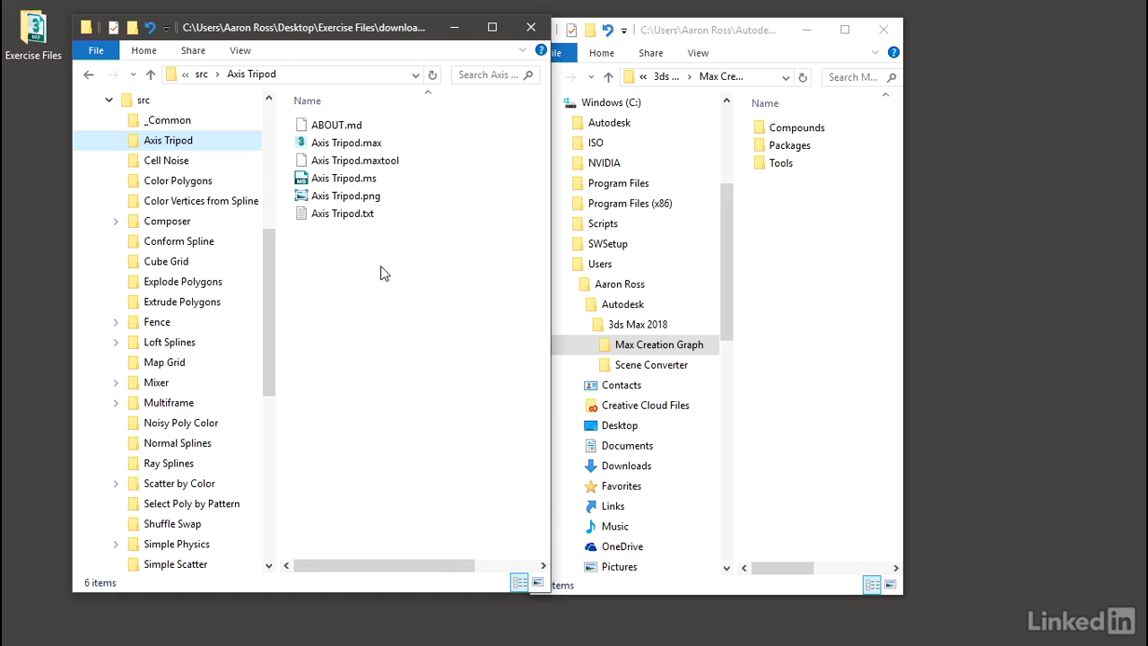
pyautogui.click(166, 120)
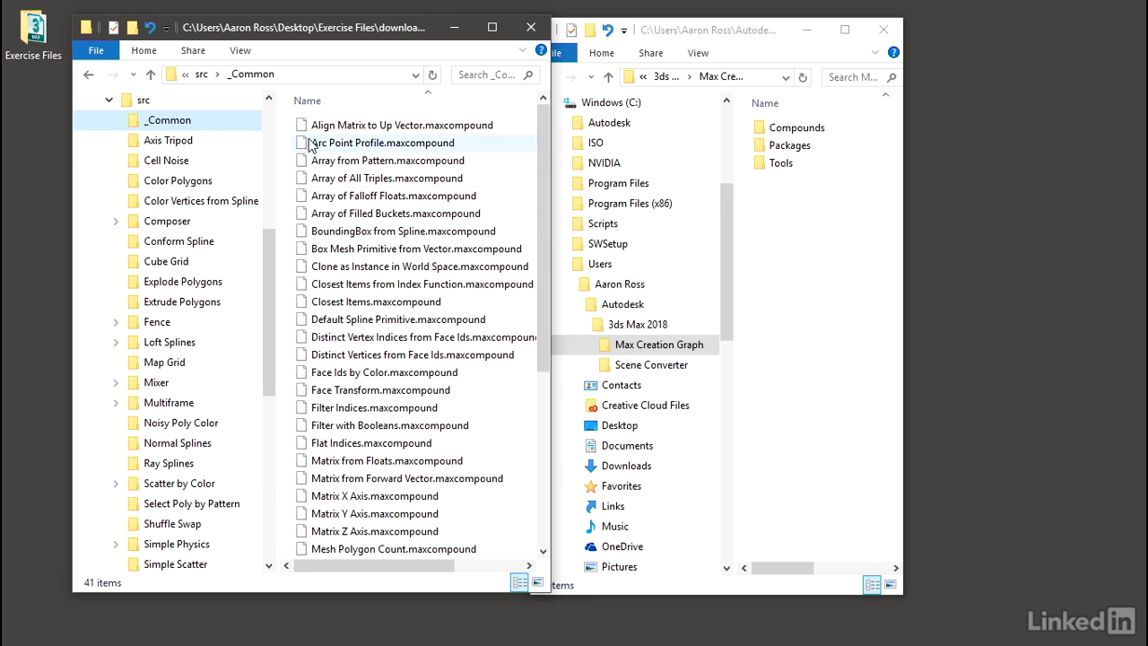
pyautogui.click(189, 142)
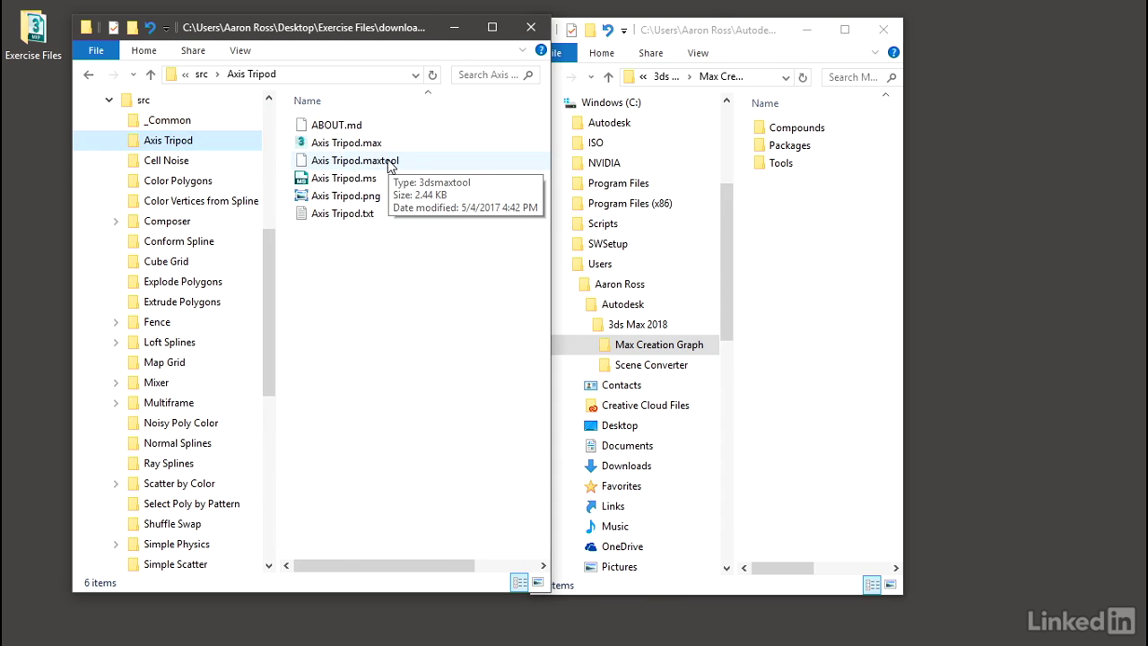
pyautogui.click(167, 123)
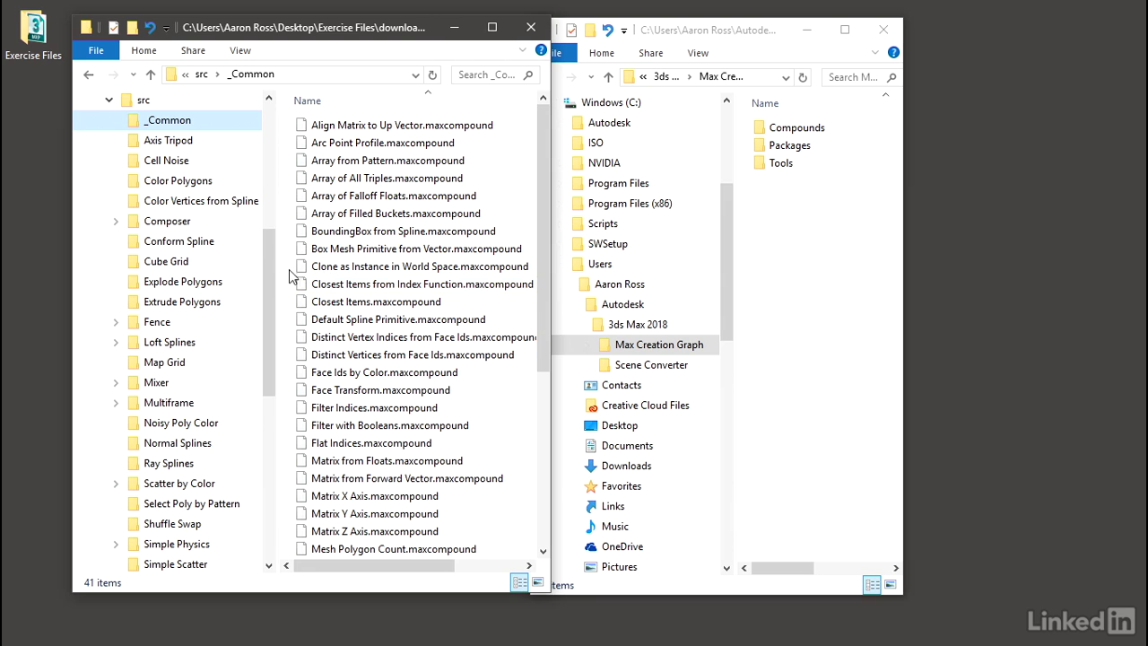
# - Show the 33 .mcg files in packages on the left and the user profile folder on the right
pyautogui.moveTo(273, 262); pyautogui.dragTo(274, 235)
pyautogui.click(157, 160)
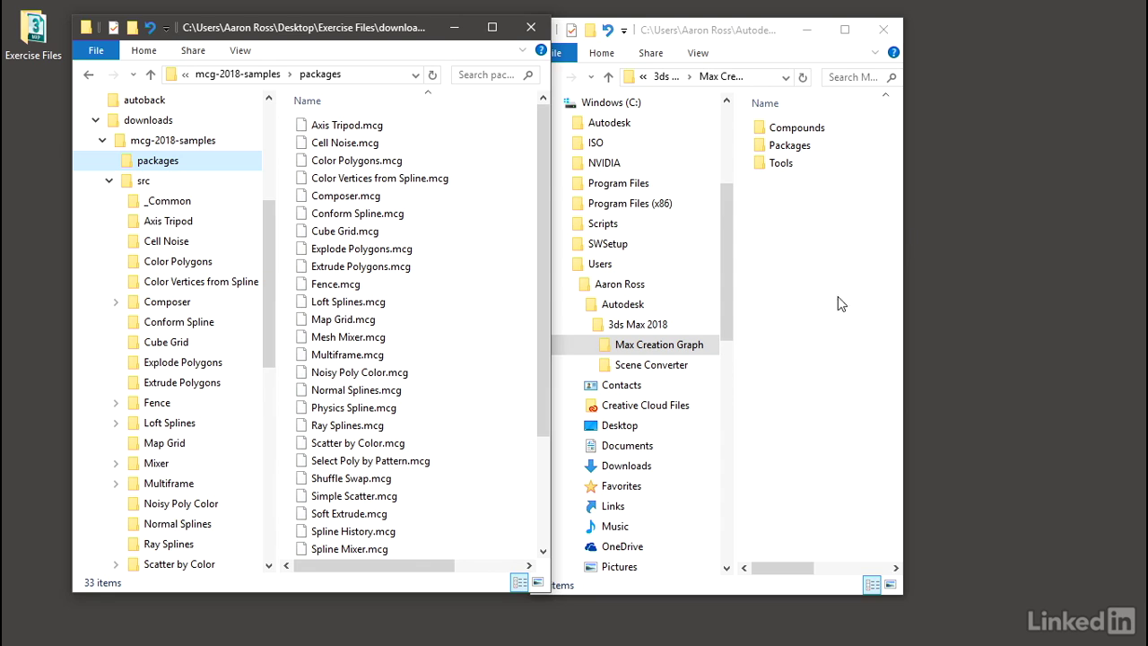
pyautogui.click(612, 288)
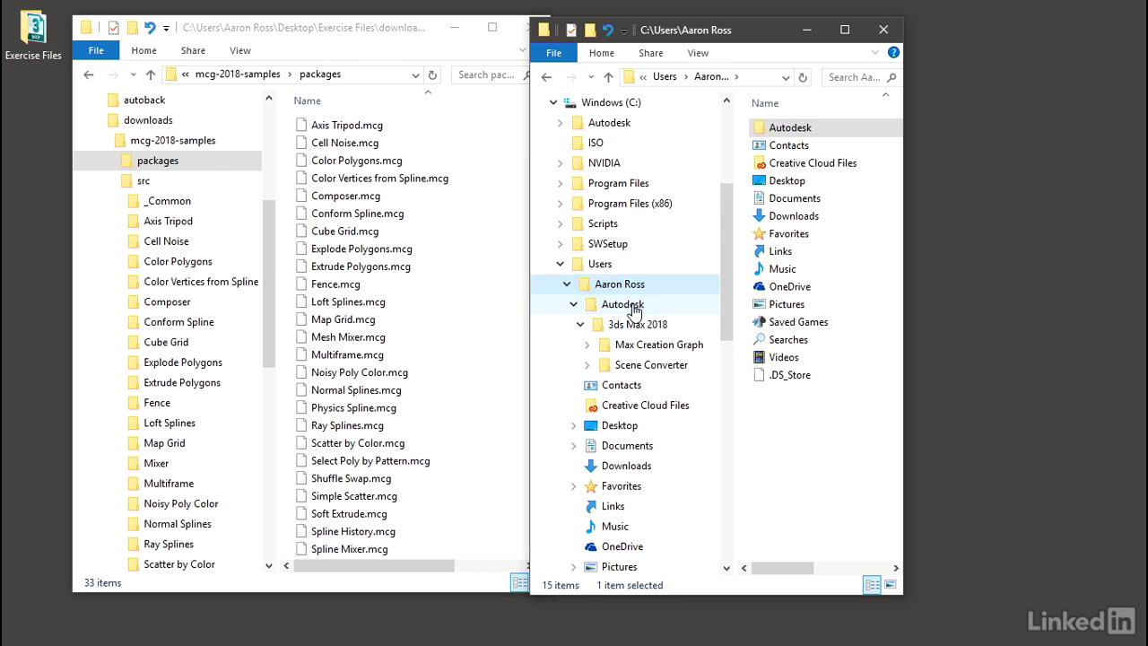
# - Browse the right window to Autodesk > 3ds Max 2018 > Max Creation Graph > Packages and widen it
pyautogui.click(627, 305)
pyautogui.click(632, 327)
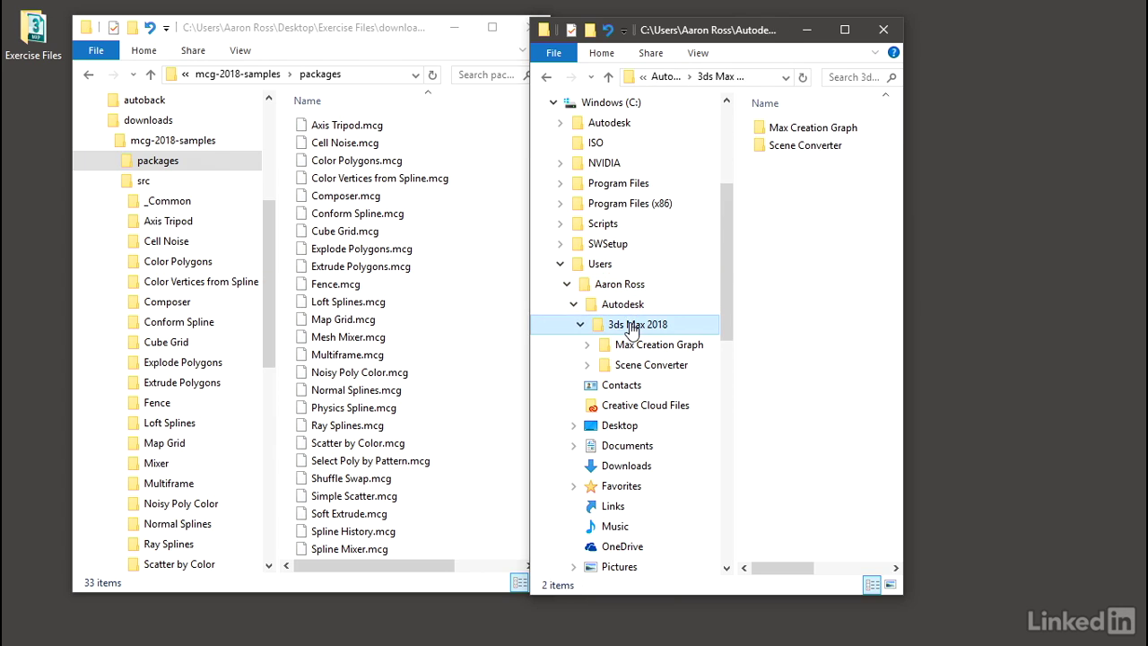
pyautogui.click(658, 346)
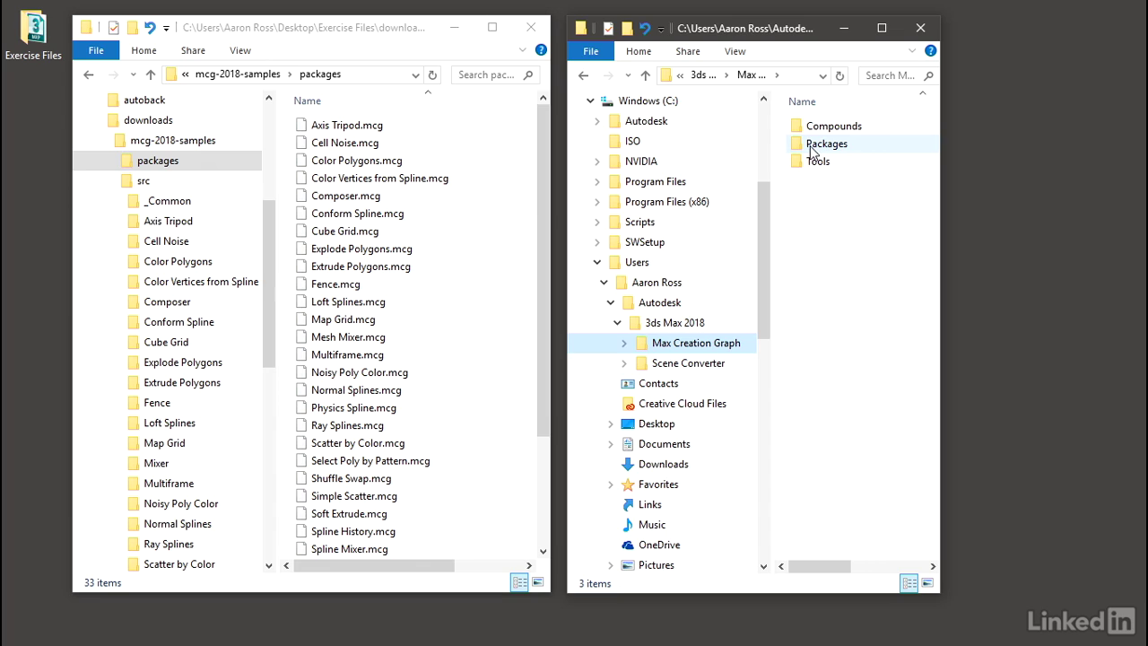
pyautogui.doubleClick(816, 145)
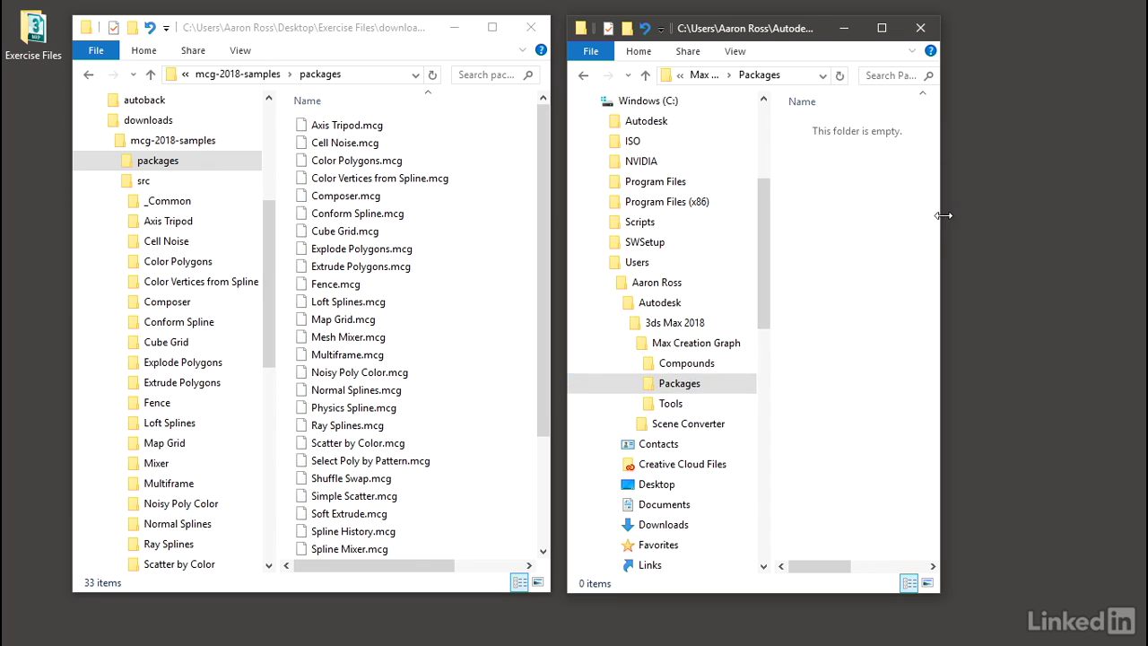
pyautogui.moveTo(940, 216); pyautogui.dragTo(1018, 212)
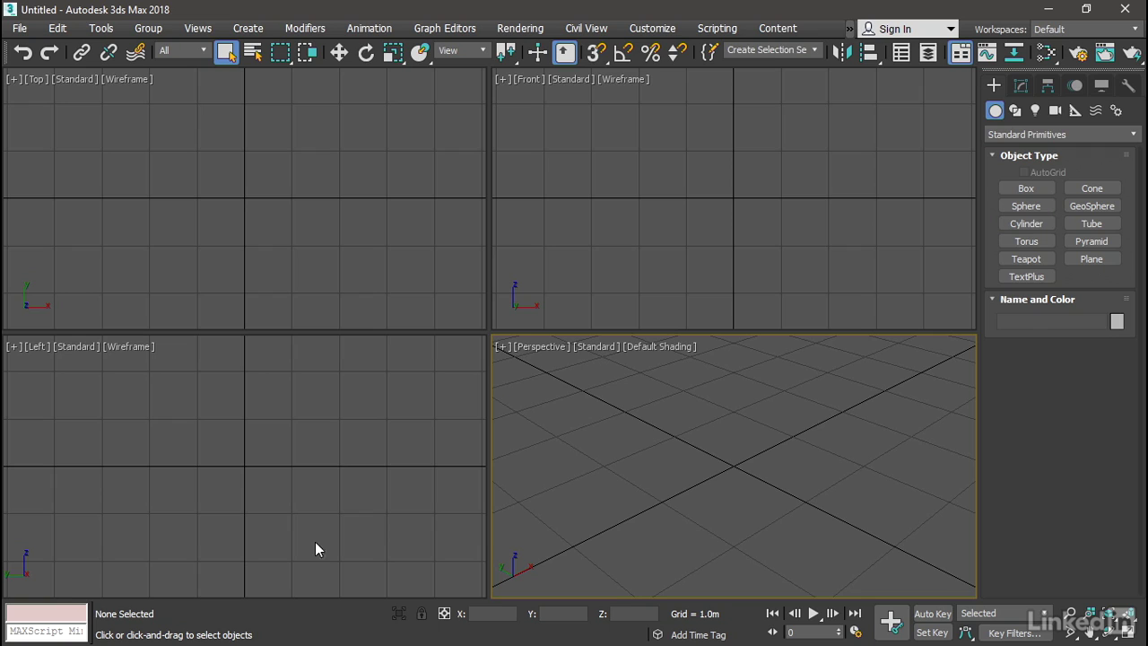
# - Open the Scripting menu in 3ds Max
pyautogui.click(717, 28)
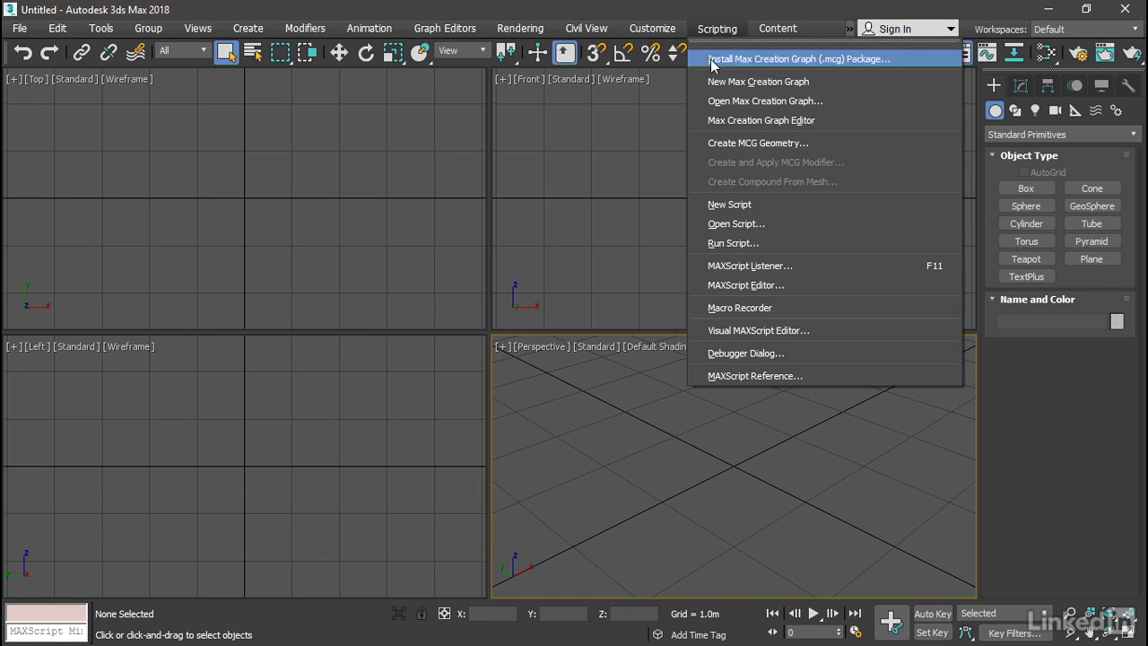
# - Install Stairs.mcg from the samples' packages folder as a Max Creation Graph package
pyautogui.click(910, 59)
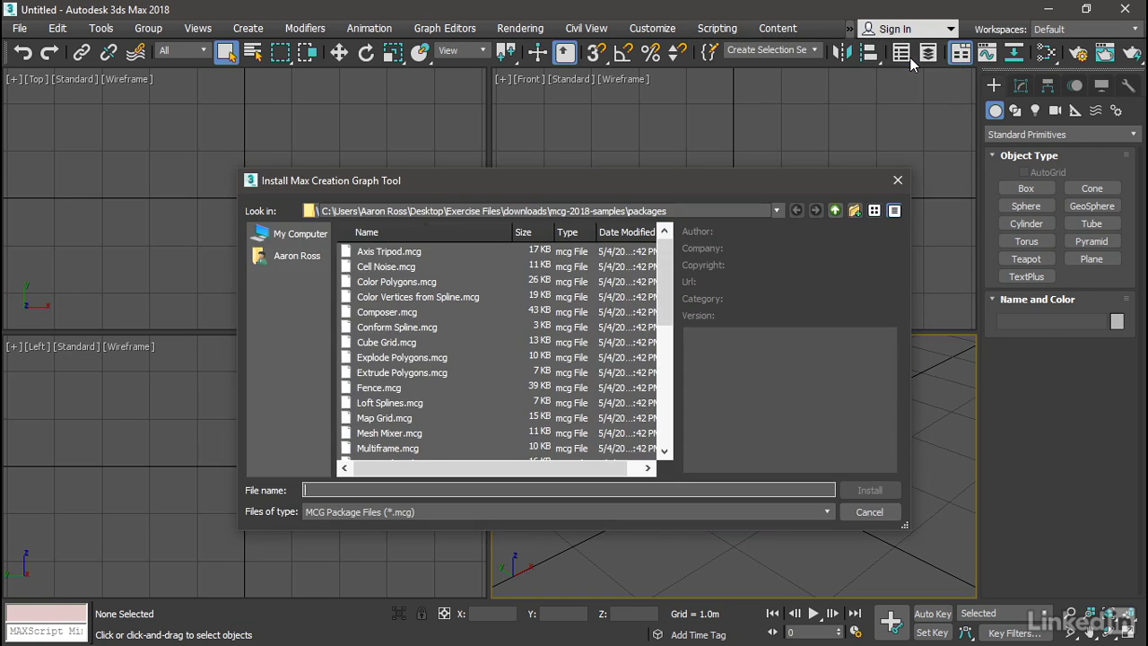
pyautogui.click(757, 211)
pyautogui.click(776, 211)
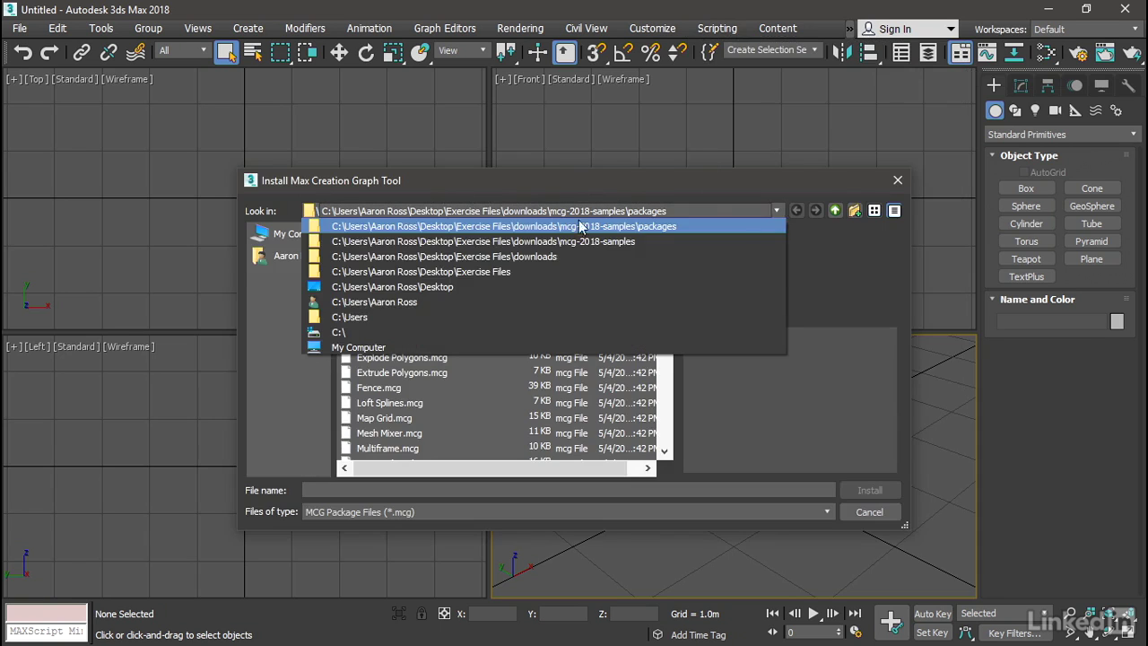
pyautogui.click(511, 226)
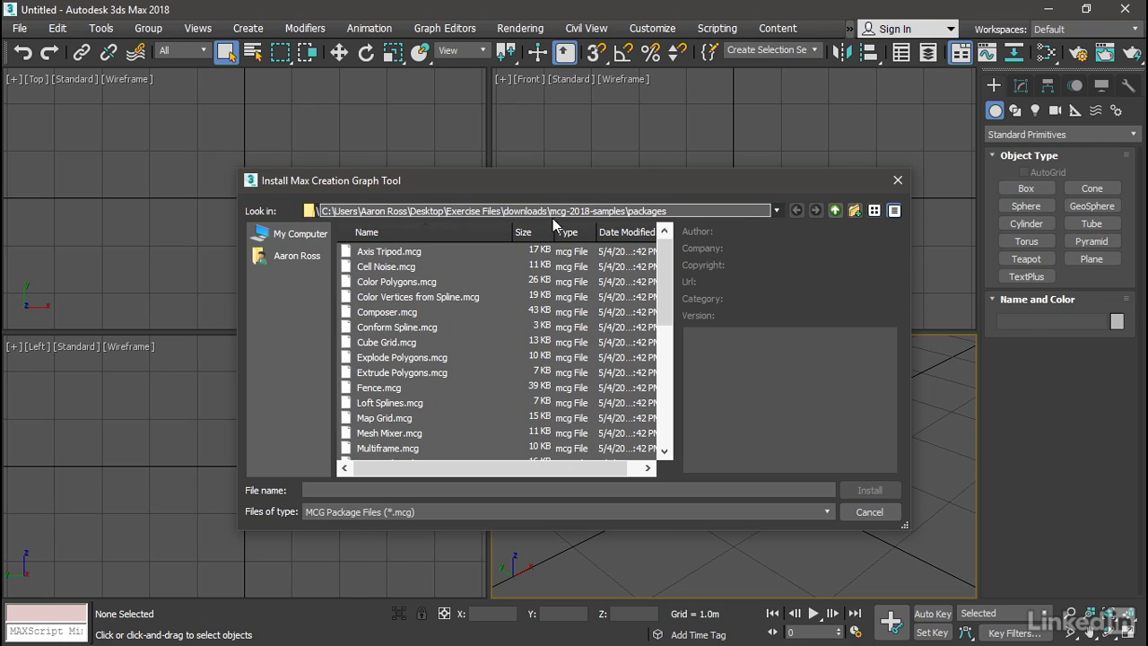
pyautogui.click(665, 266)
pyautogui.moveTo(664, 266); pyautogui.dragTo(664, 375)
pyautogui.click(423, 388)
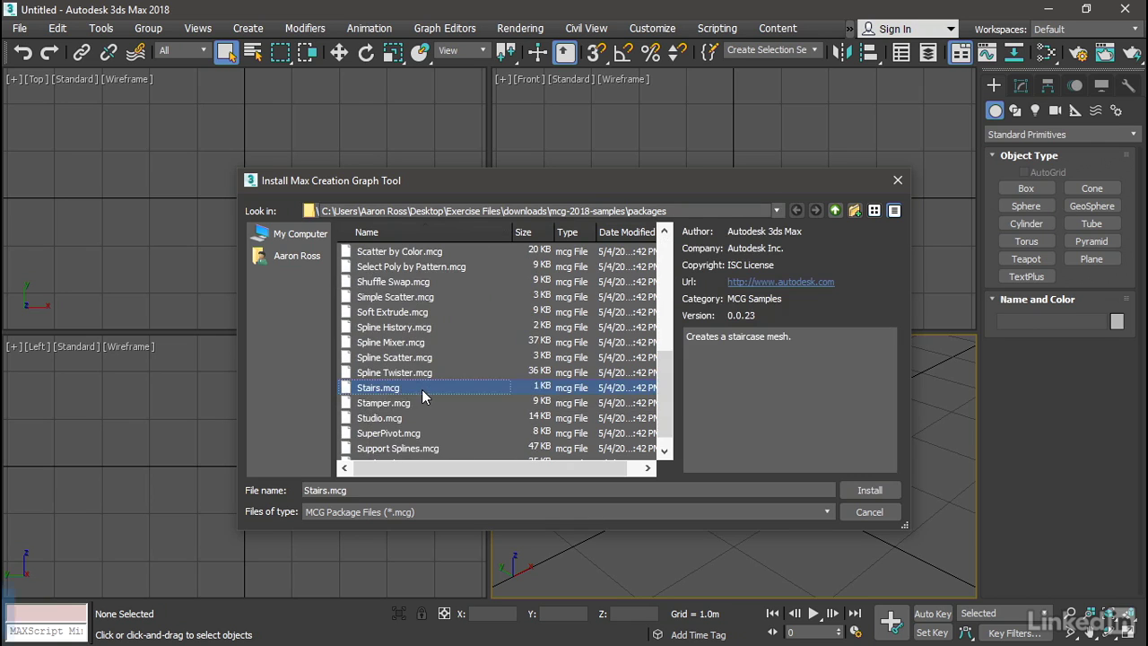
pyautogui.click(845, 489)
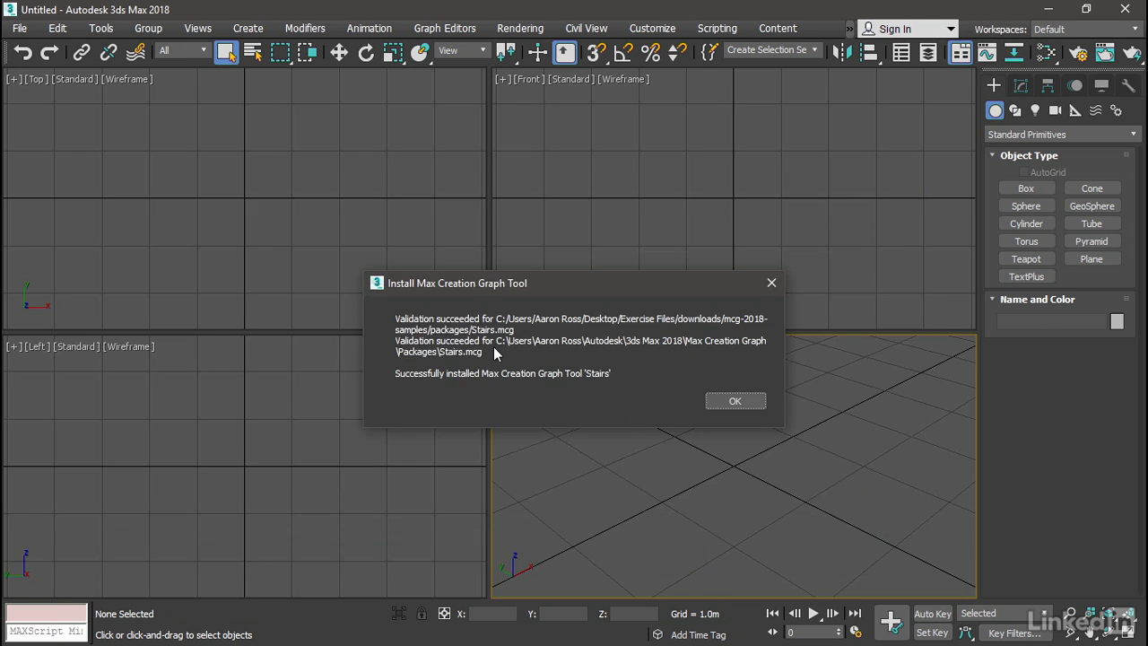
# - Dismiss the Stairs installation success message and minimize 3ds Max
pyautogui.click(723, 401)
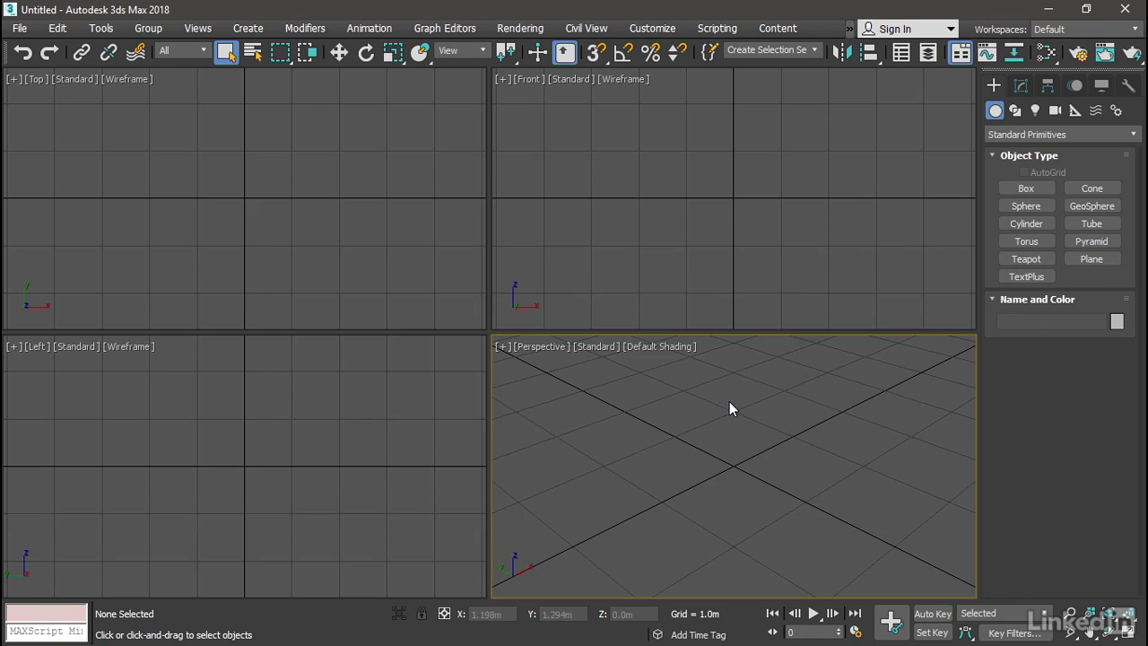
pyautogui.click(1051, 9)
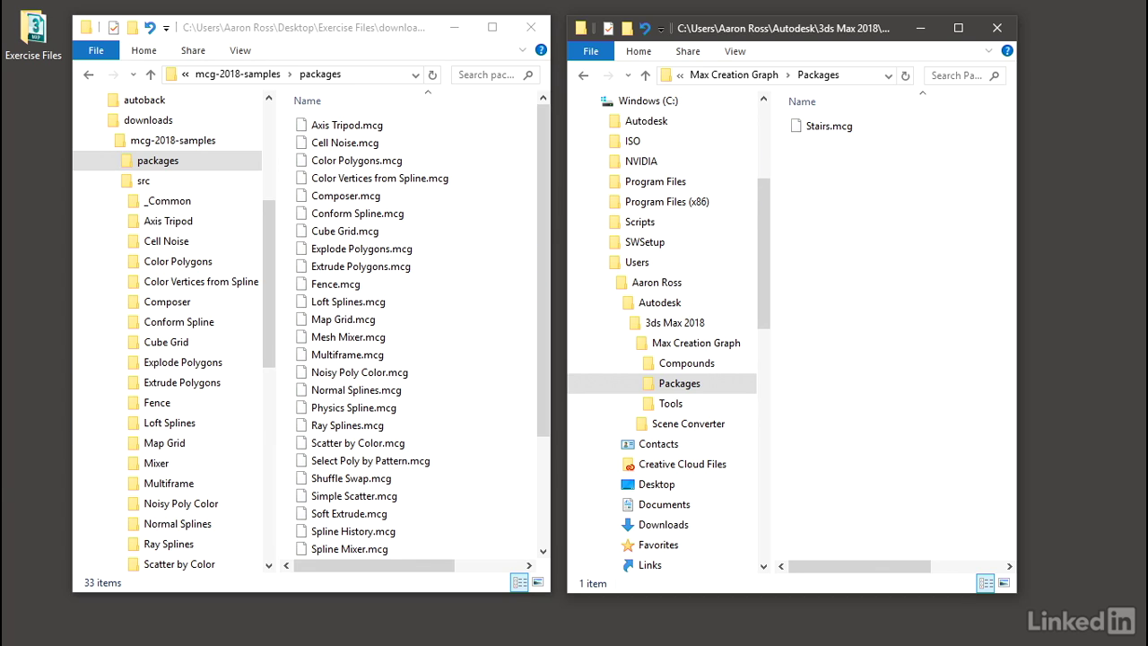
# - After confirming Stairs.mcg is in the Packages folder, switch back to 3ds Max
pyautogui.hotkey('alt', 'Tab')
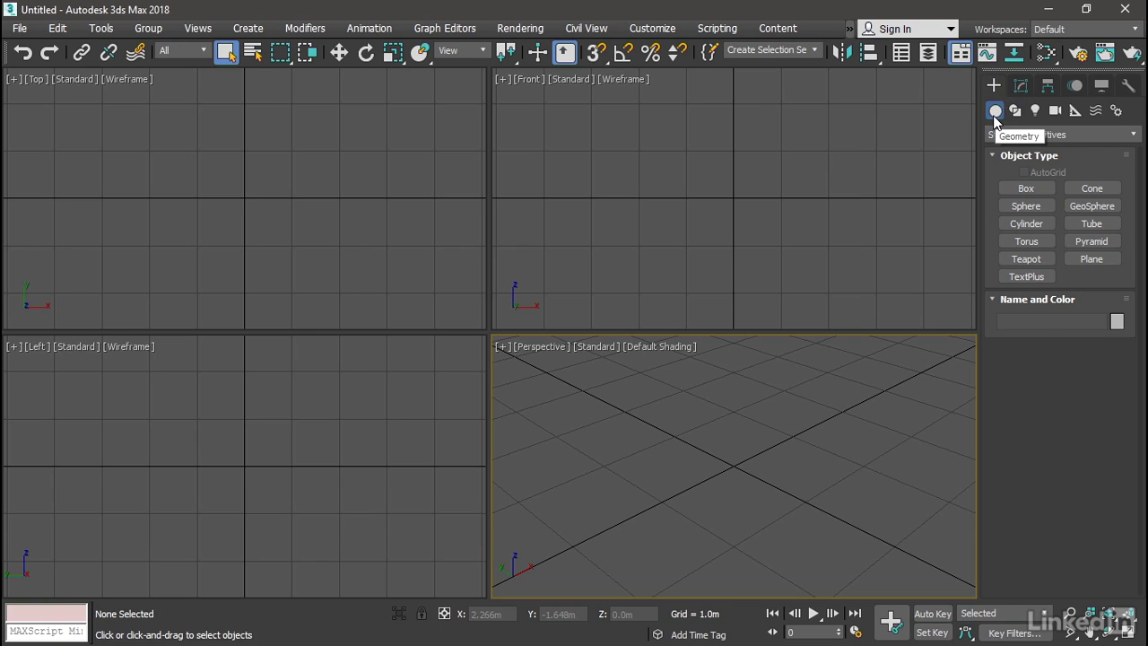
# - Draw a 16-step MCG_Samples_Stairs001 staircase in Perspective with the MCG Samples Stairs tool
pyautogui.click(1134, 135)
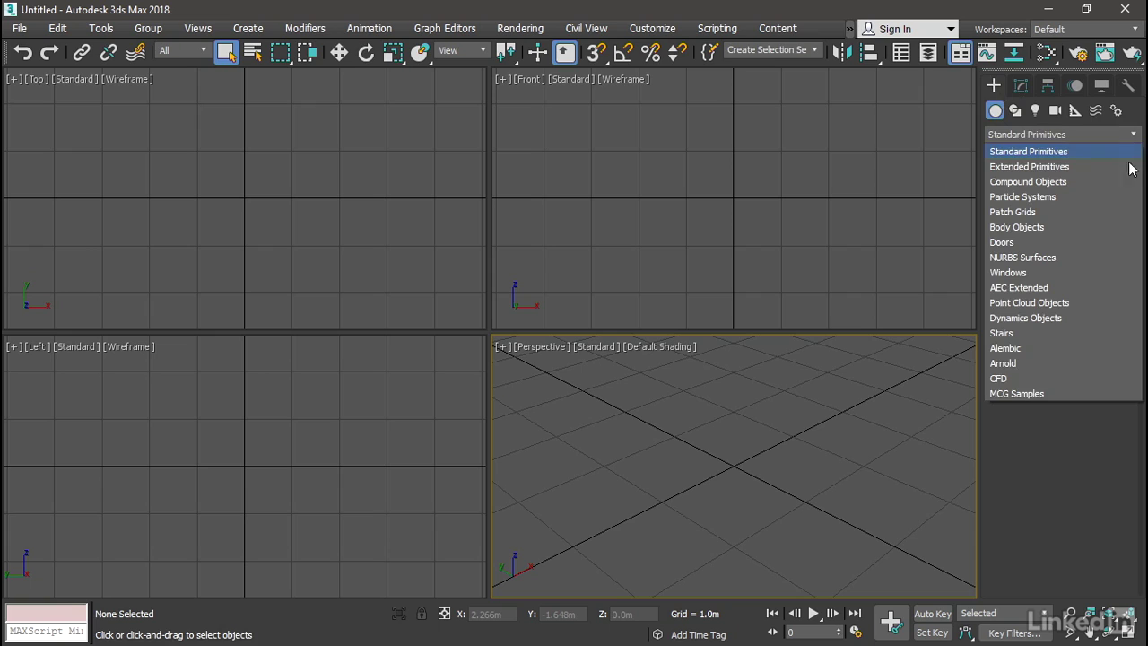
pyautogui.click(1096, 393)
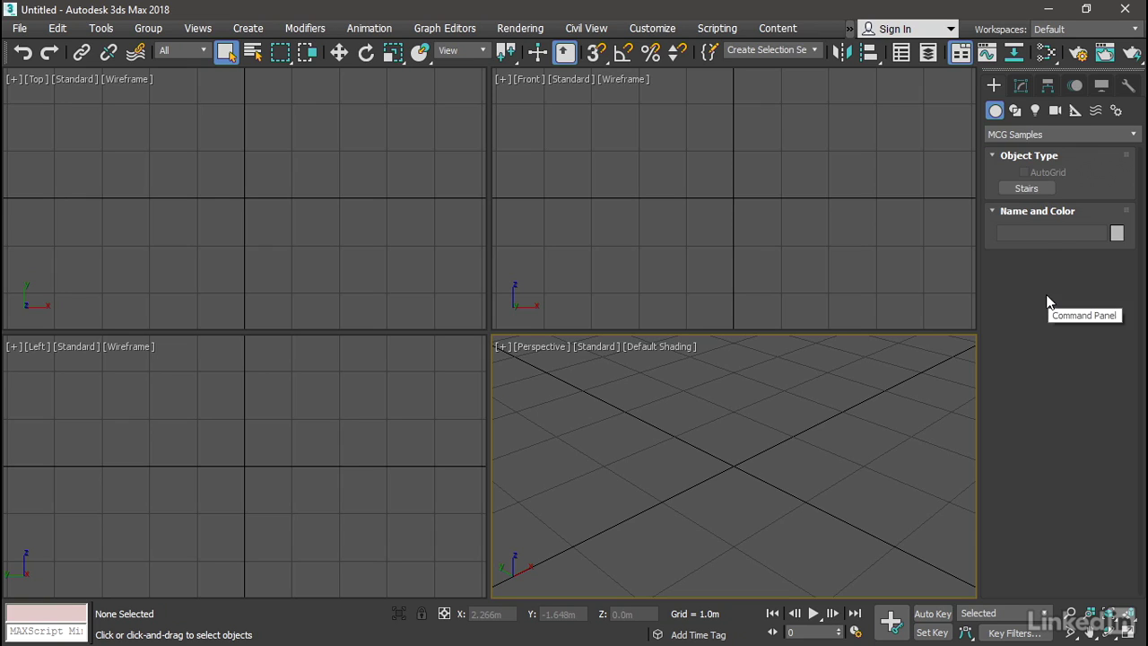
pyautogui.click(1029, 189)
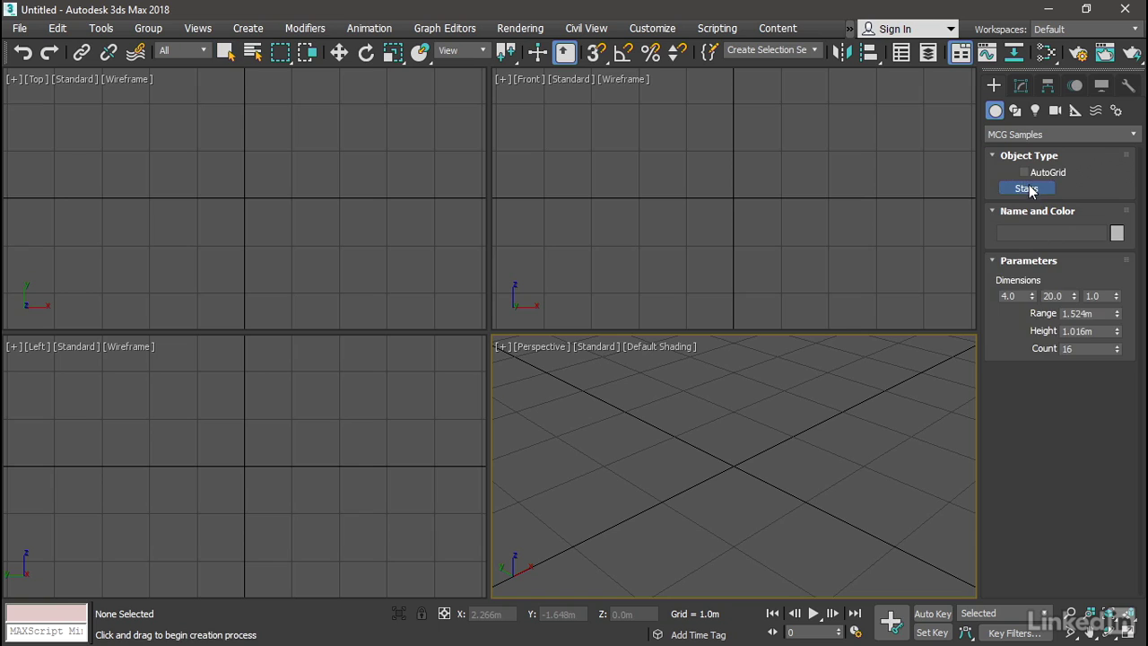
pyautogui.moveTo(659, 494); pyautogui.dragTo(745, 447)
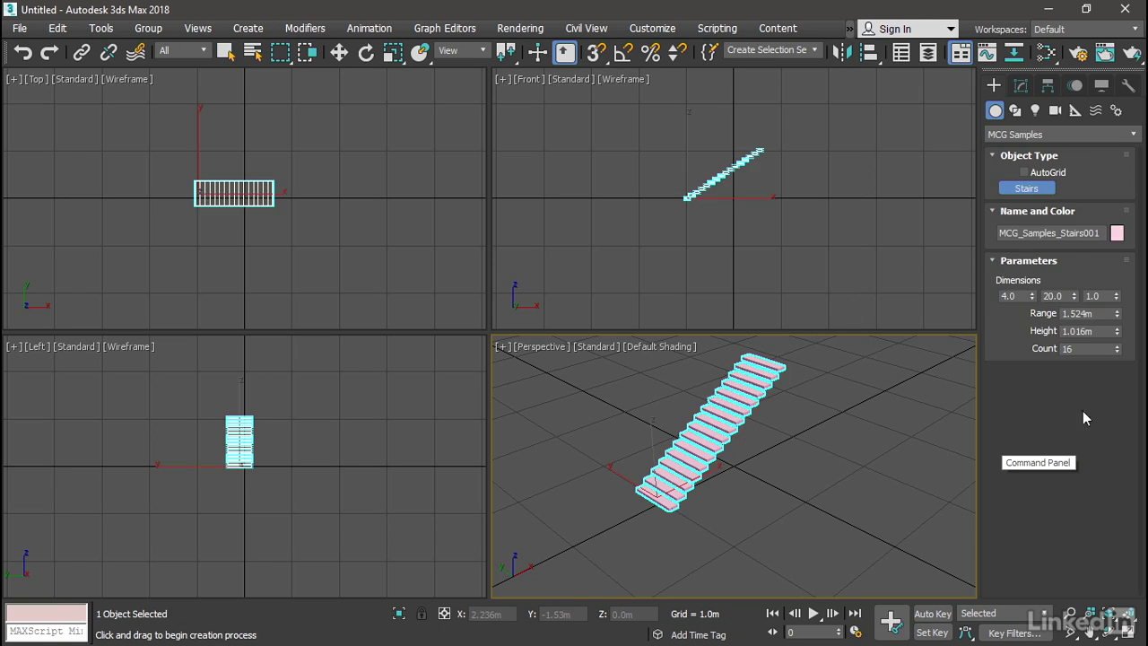
# - Reshape the stairs to 10 steps, 1.524m range and 0.828m height, then begin exiting via File
pyautogui.click(1019, 86)
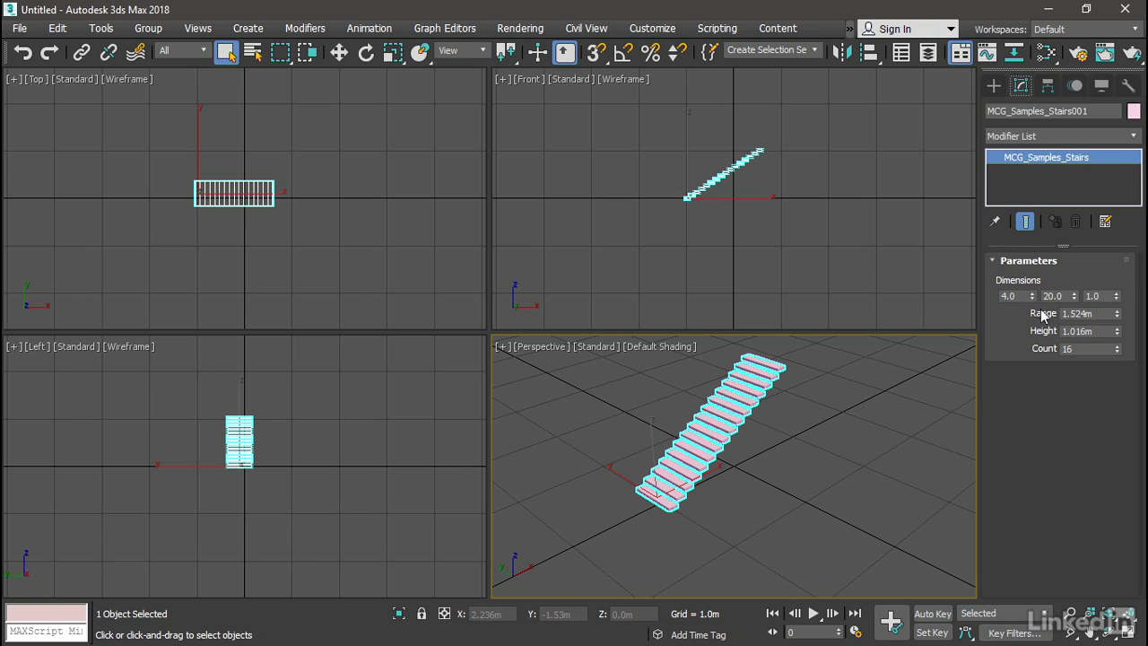
pyautogui.moveTo(1031, 296); pyautogui.dragTo(1075, 164)
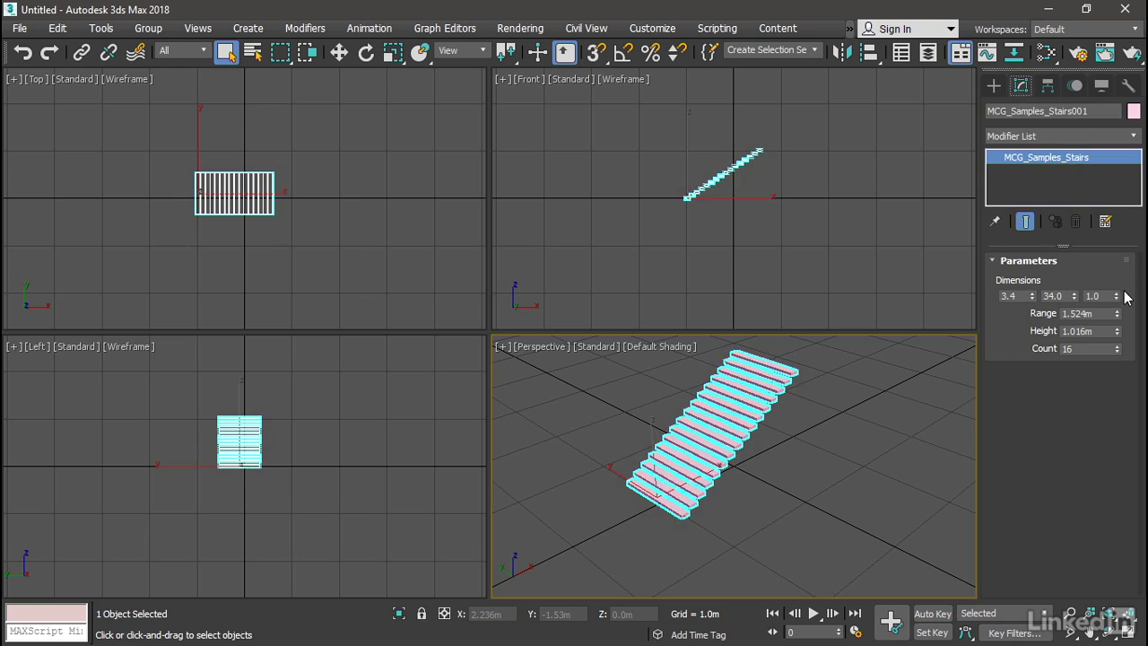
pyautogui.moveTo(1116, 296)
pyautogui.mouseDown()
pyautogui.moveTo(1106, 166)
pyautogui.moveTo(1115, 296)
pyautogui.mouseUp()
pyautogui.moveTo(1118, 351); pyautogui.dragTo(1065, 491)
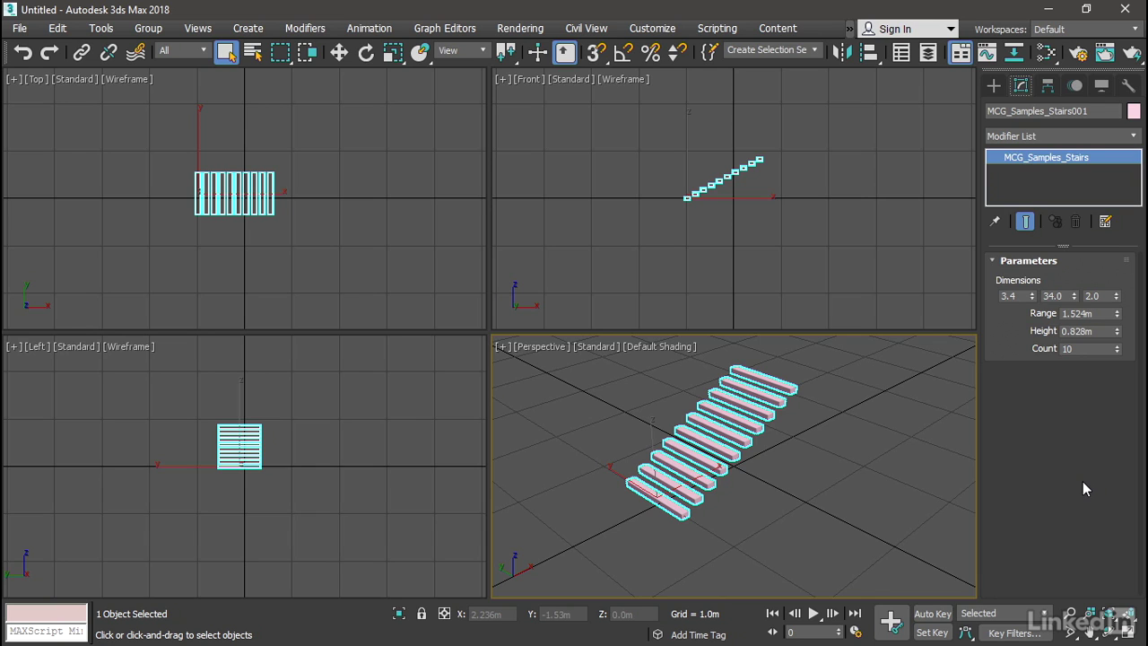
pyautogui.click(16, 30)
# - Exit 3ds Max without saving and scroll the sample-pack page down to Option B
pyautogui.click(51, 421)
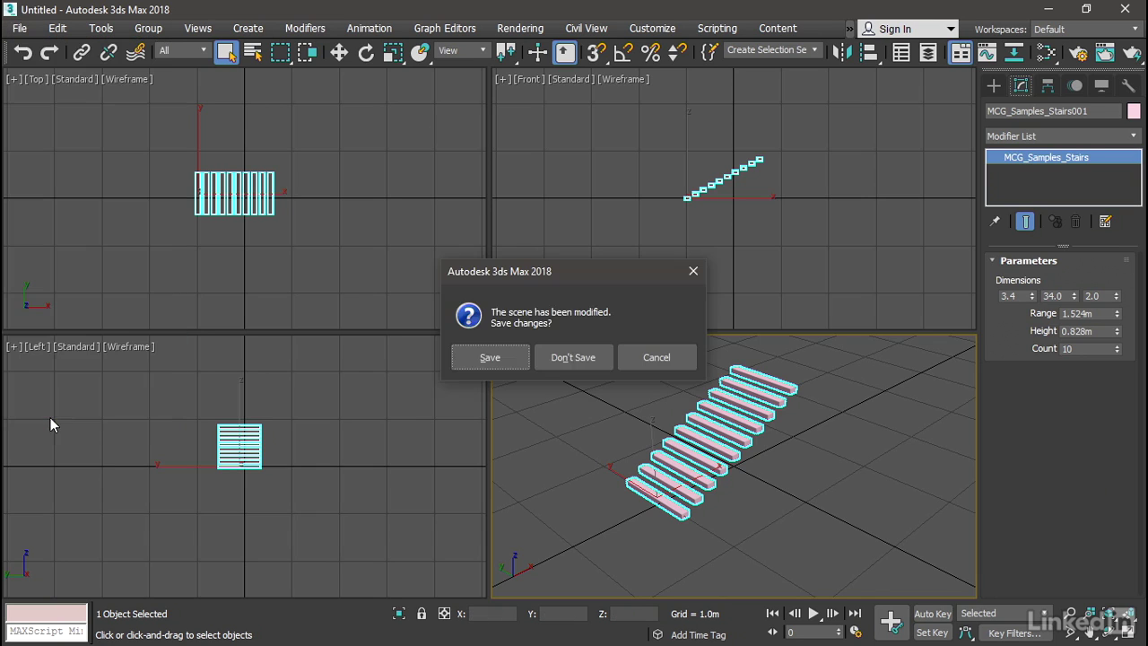
pyautogui.click(539, 362)
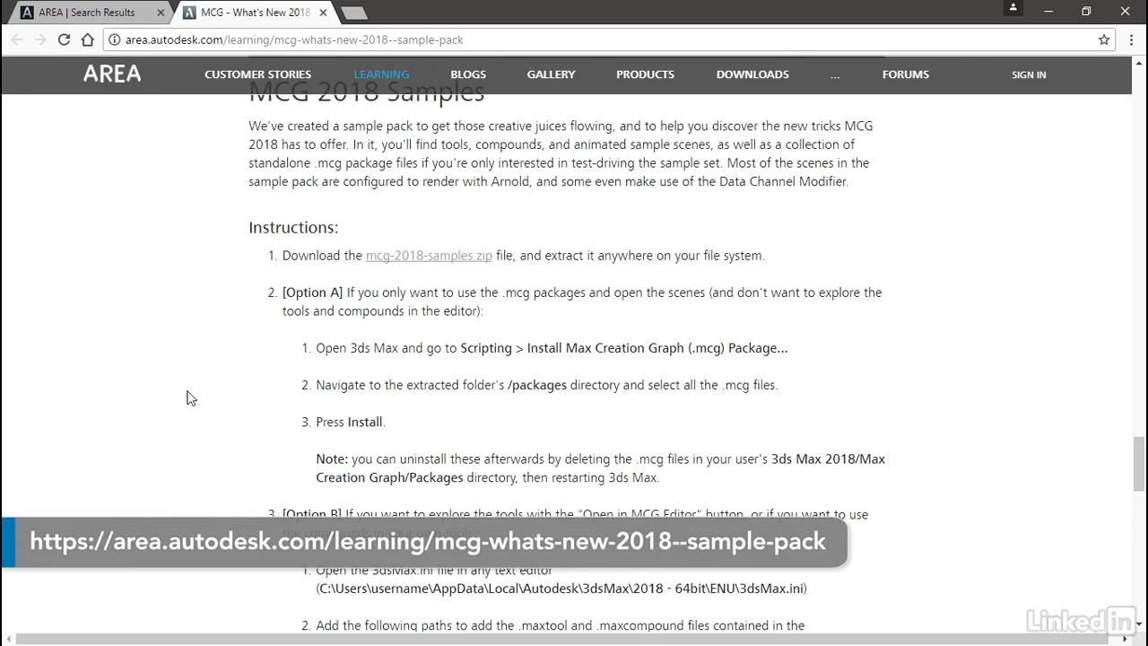
pyautogui.scroll(-1, 198, 305)
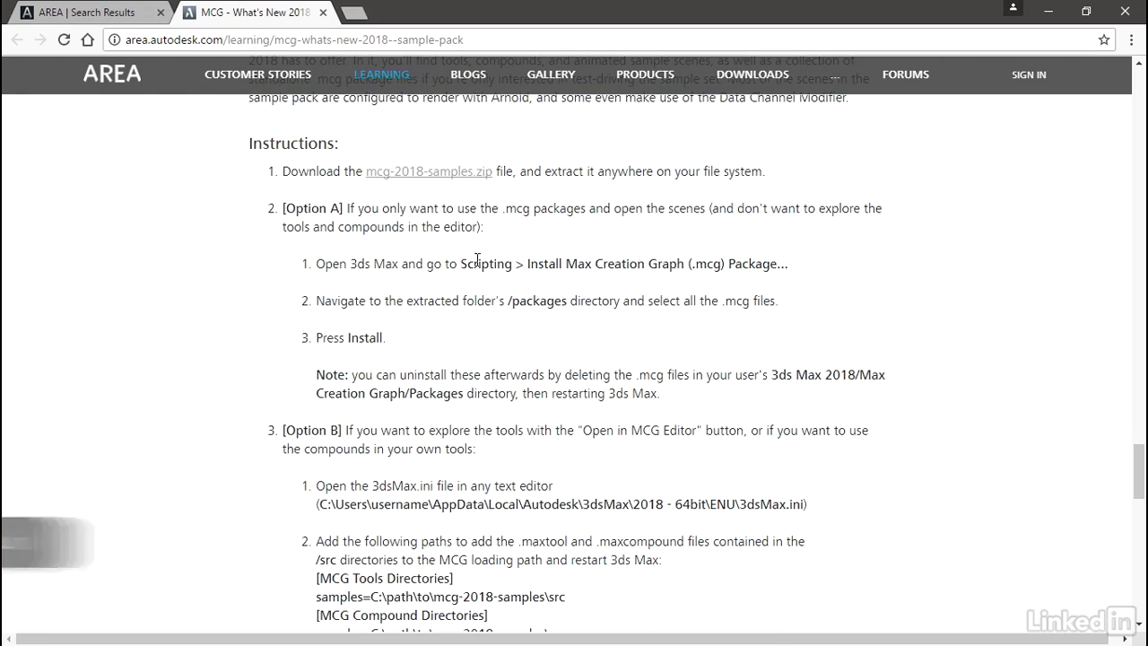
pyautogui.scroll(-2, 940, 265)
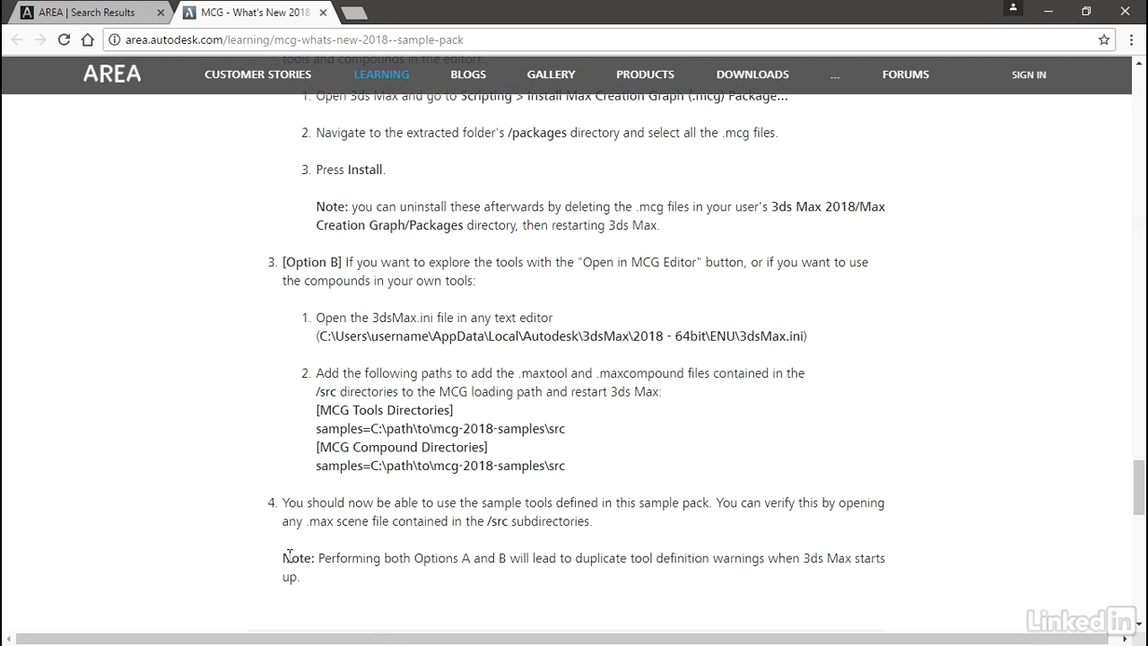
# - Select the four MCG Tools and Compound Directories path lines under Option B
pyautogui.moveTo(285, 558); pyautogui.dragTo(303, 583)
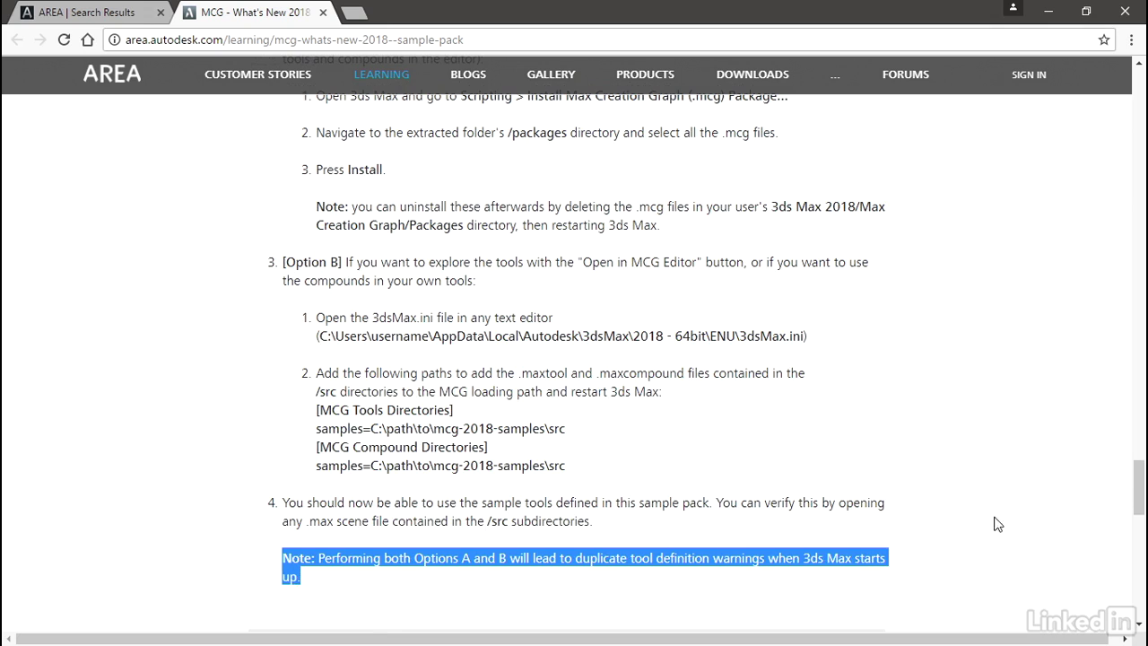
pyautogui.click(975, 473)
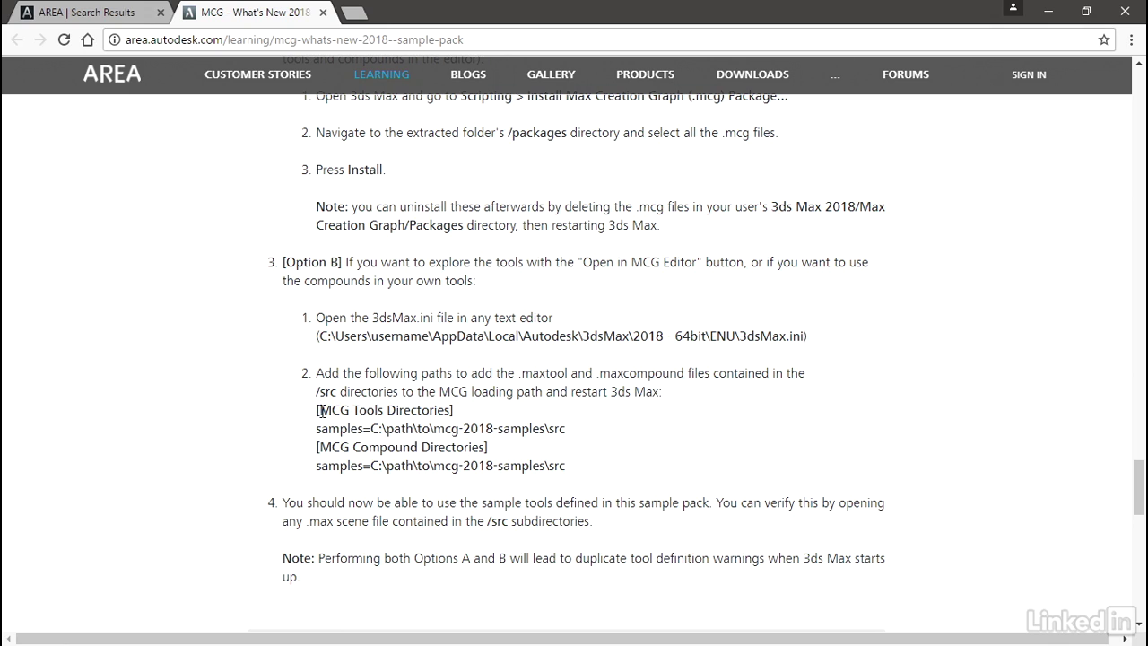
pyautogui.moveTo(317, 410); pyautogui.dragTo(580, 465)
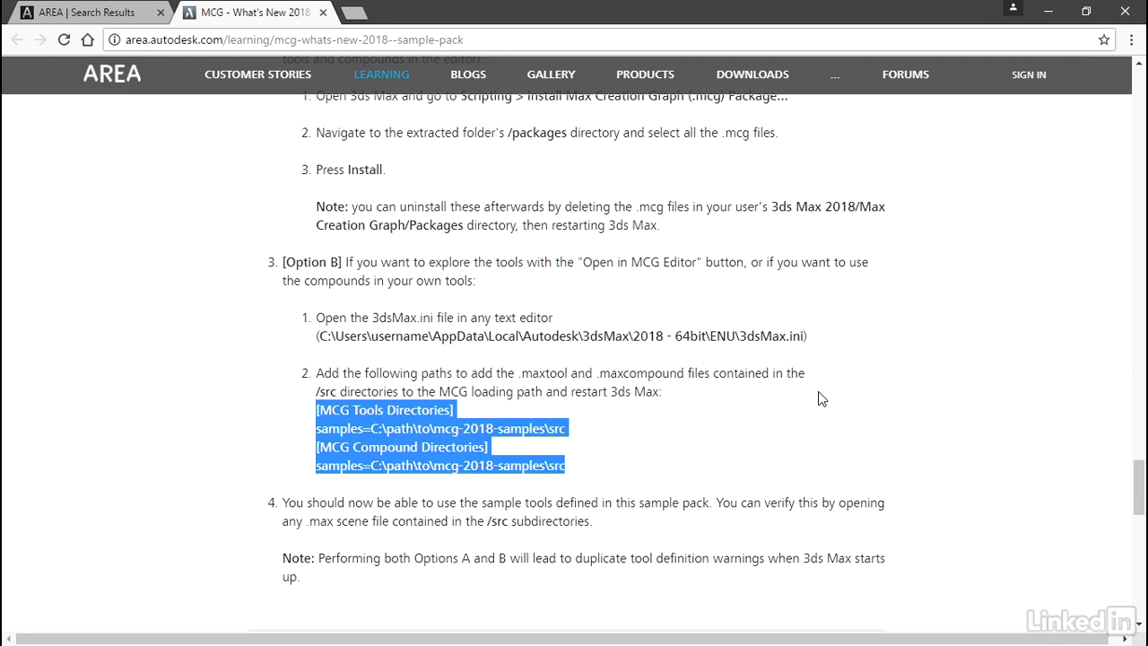
# - Open the user's home folder in File Explorer and turn on Hidden items
pyautogui.click(1044, 11)
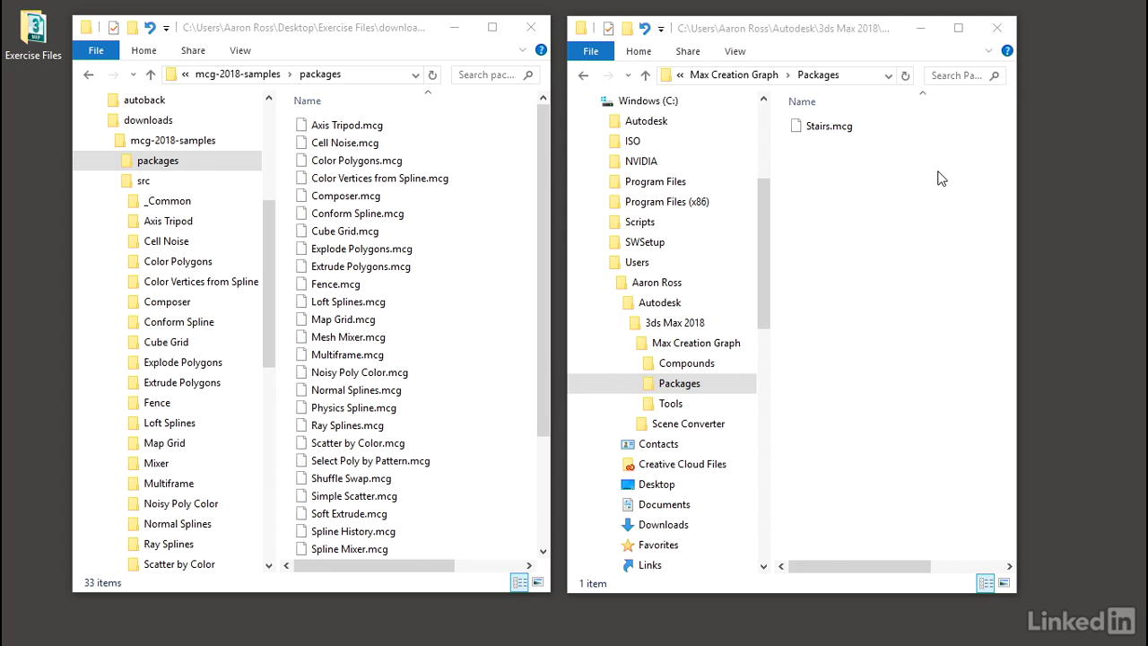
pyautogui.click(659, 284)
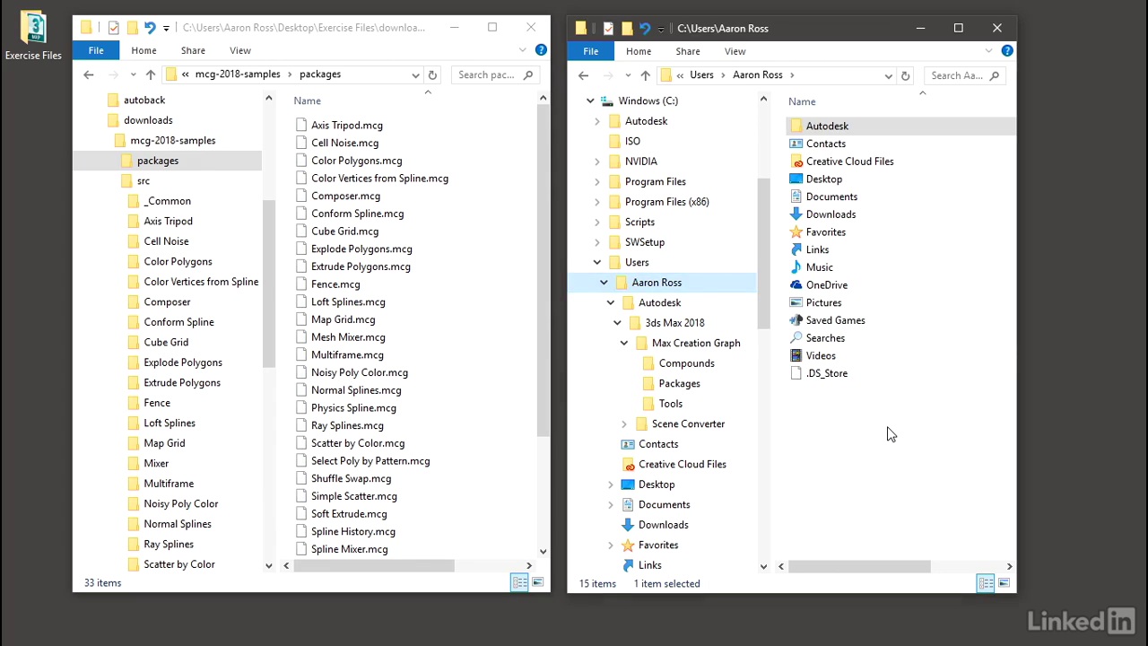
pyautogui.click(735, 52)
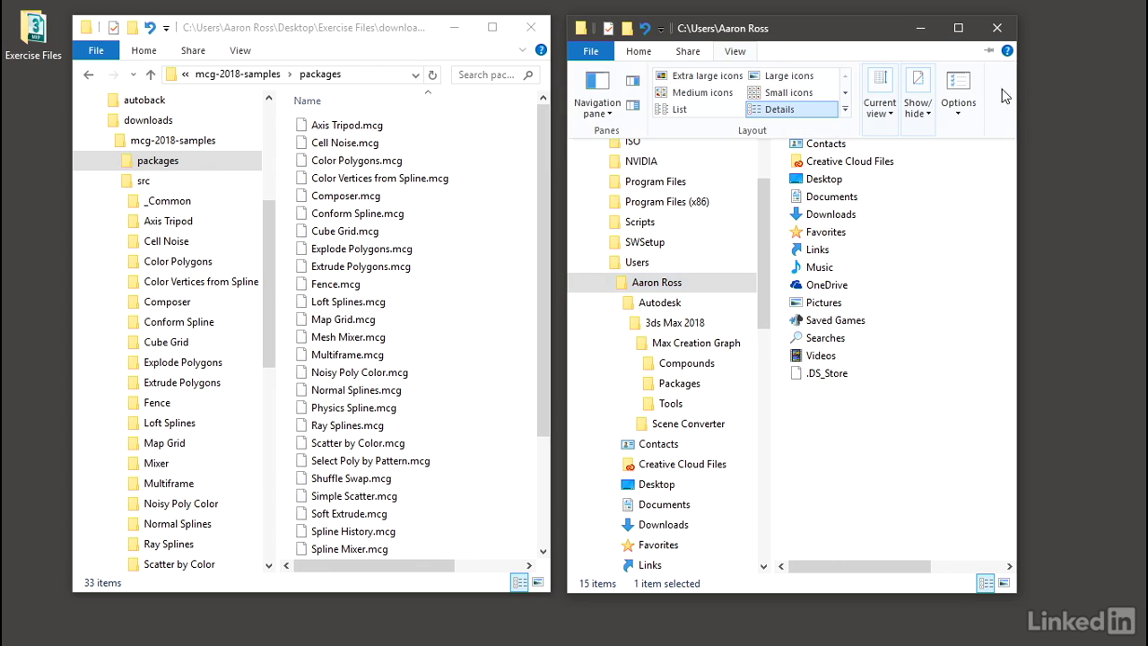
pyautogui.moveTo(1015, 91); pyautogui.dragTo(1113, 91)
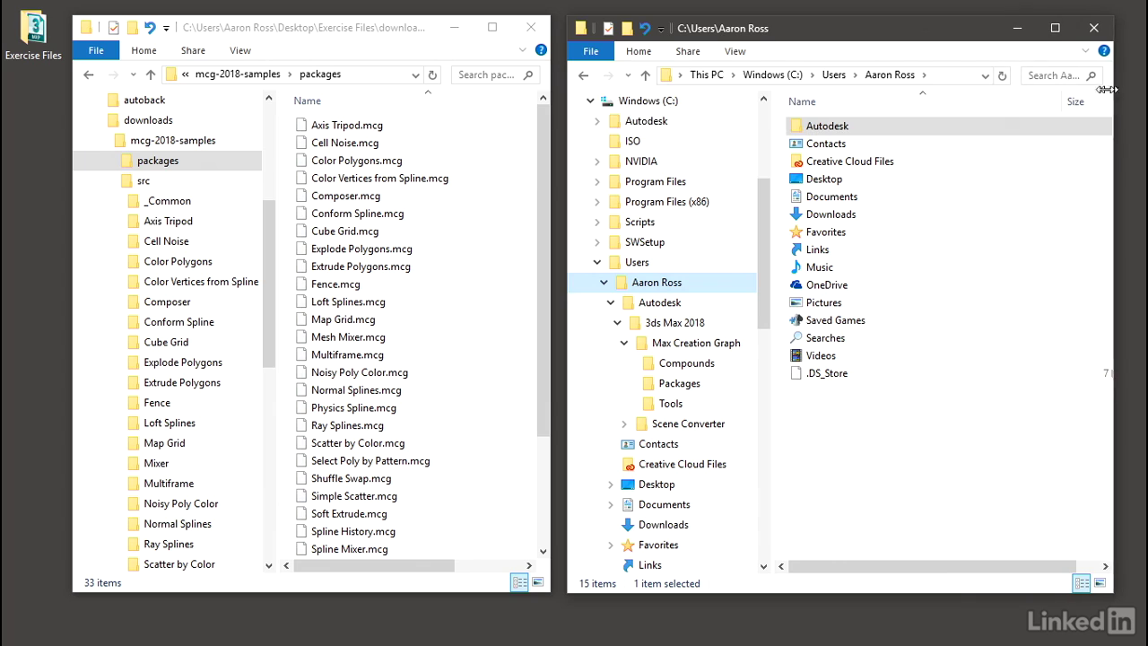
pyautogui.click(735, 51)
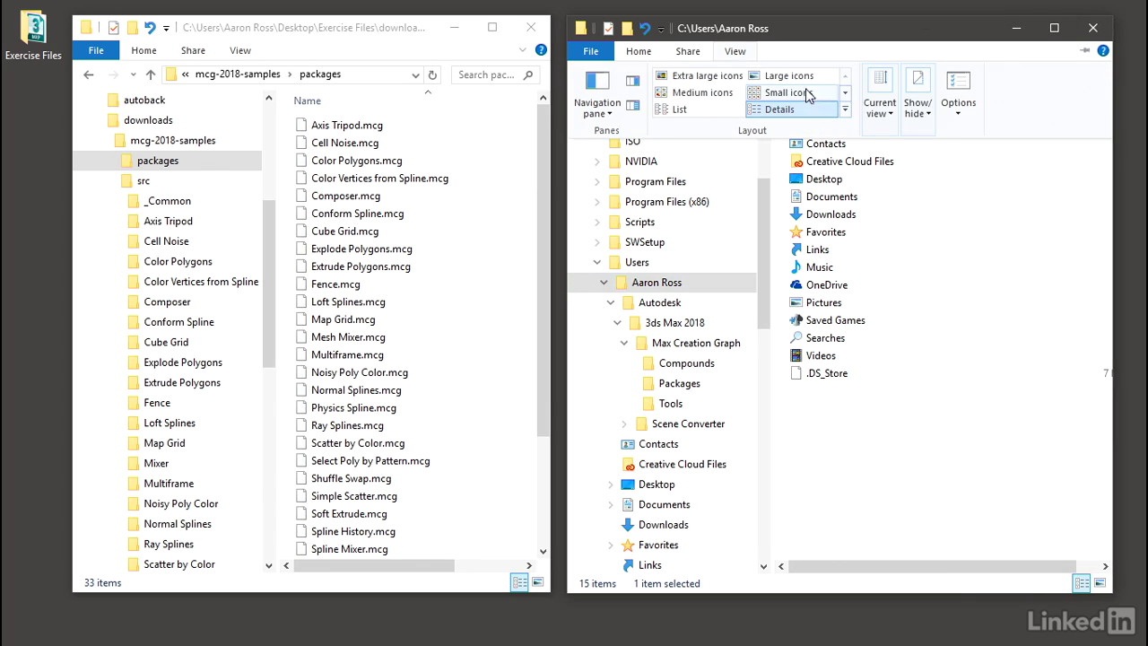
pyautogui.click(928, 95)
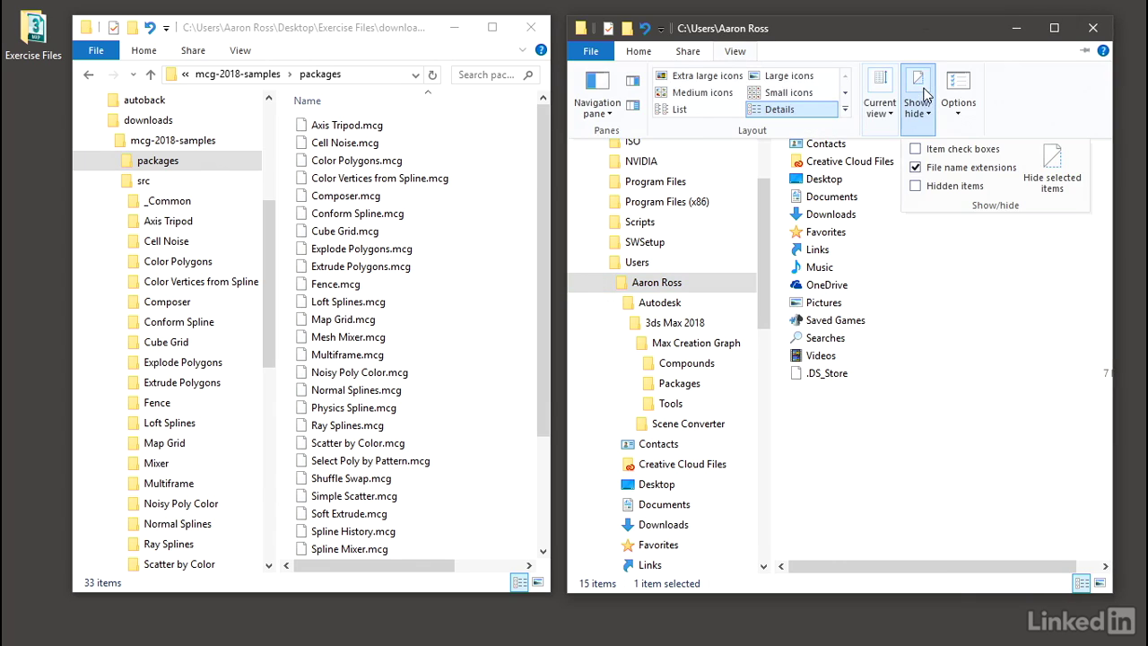
pyautogui.click(915, 187)
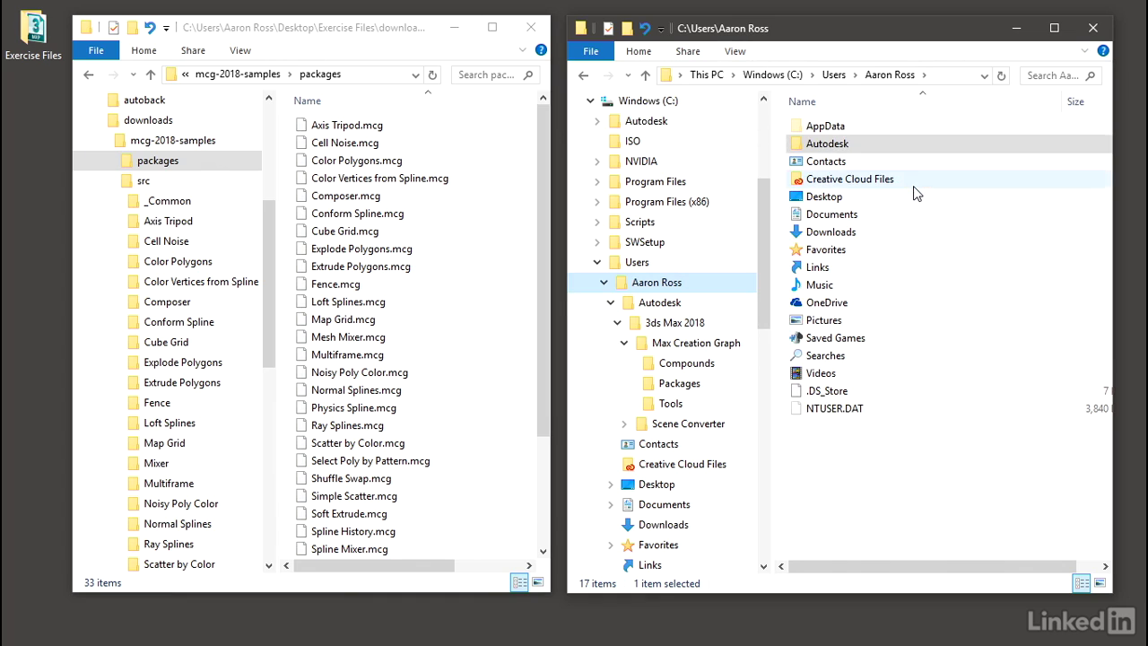
# - Navigate AppData > Local > Autodesk > 3dsMax > 2018 - 64bit > ENU and select 3dsMax.ini
pyautogui.doubleClick(798, 128)
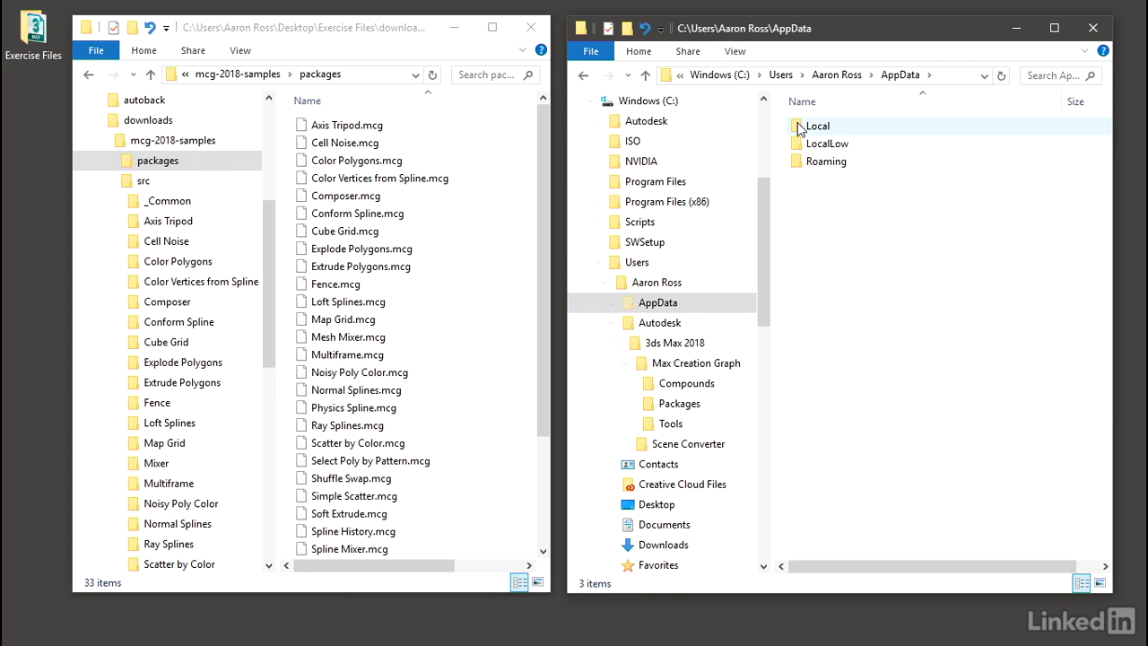
pyautogui.doubleClick(798, 128)
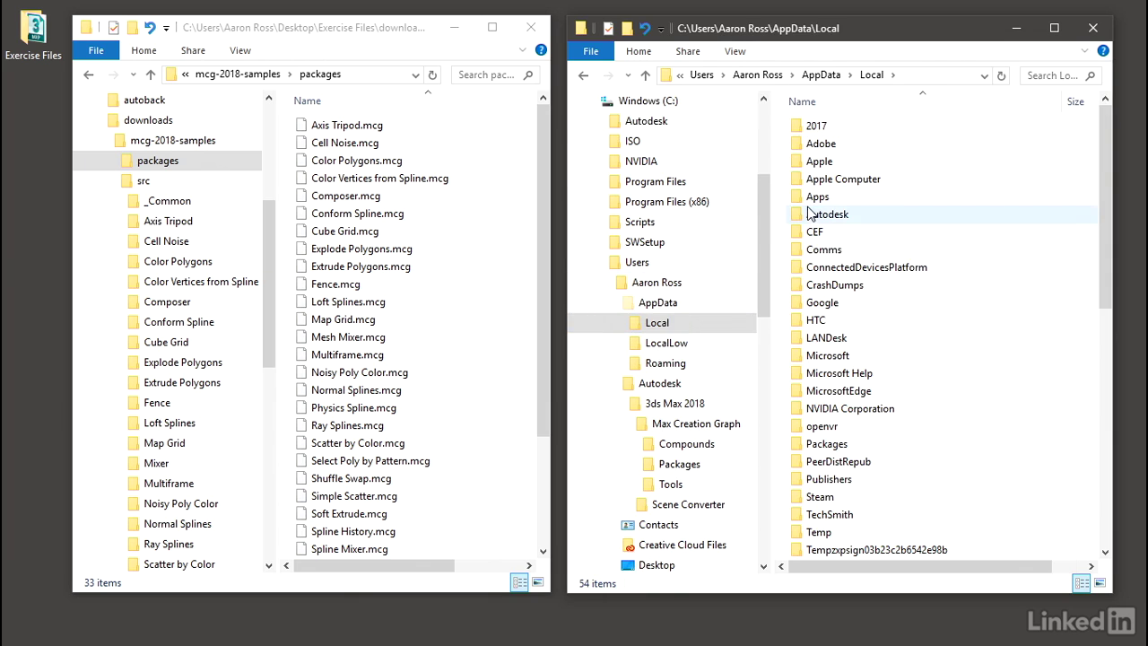
pyautogui.doubleClick(807, 214)
pyautogui.doubleClick(808, 128)
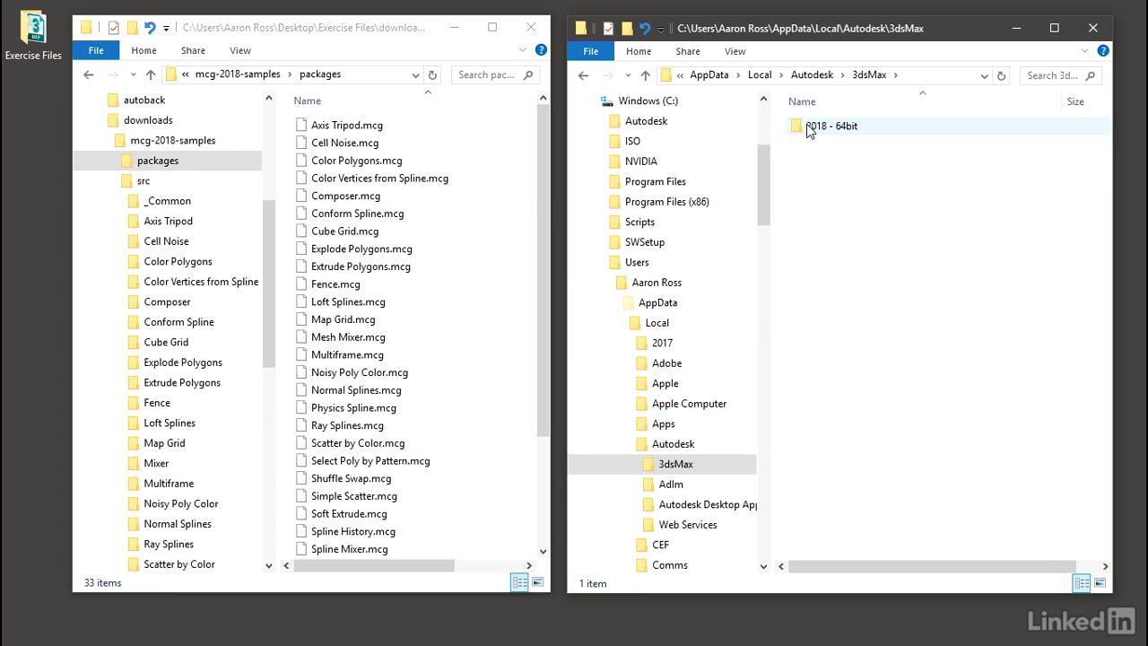
pyautogui.doubleClick(812, 127)
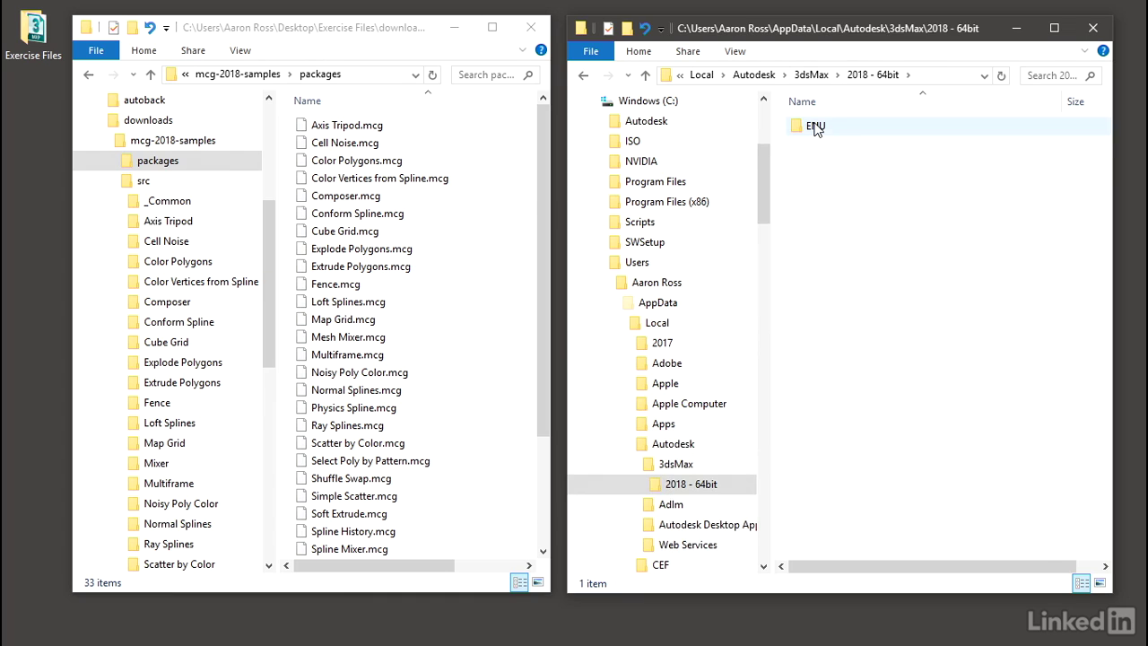
pyautogui.doubleClick(812, 127)
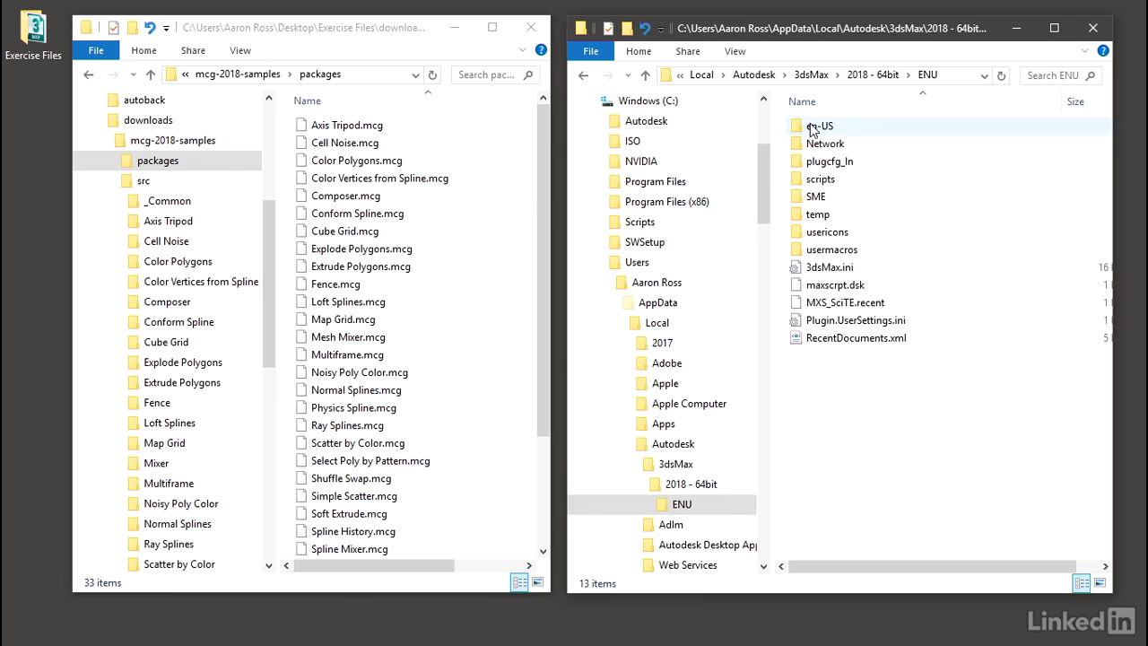
pyautogui.click(850, 268)
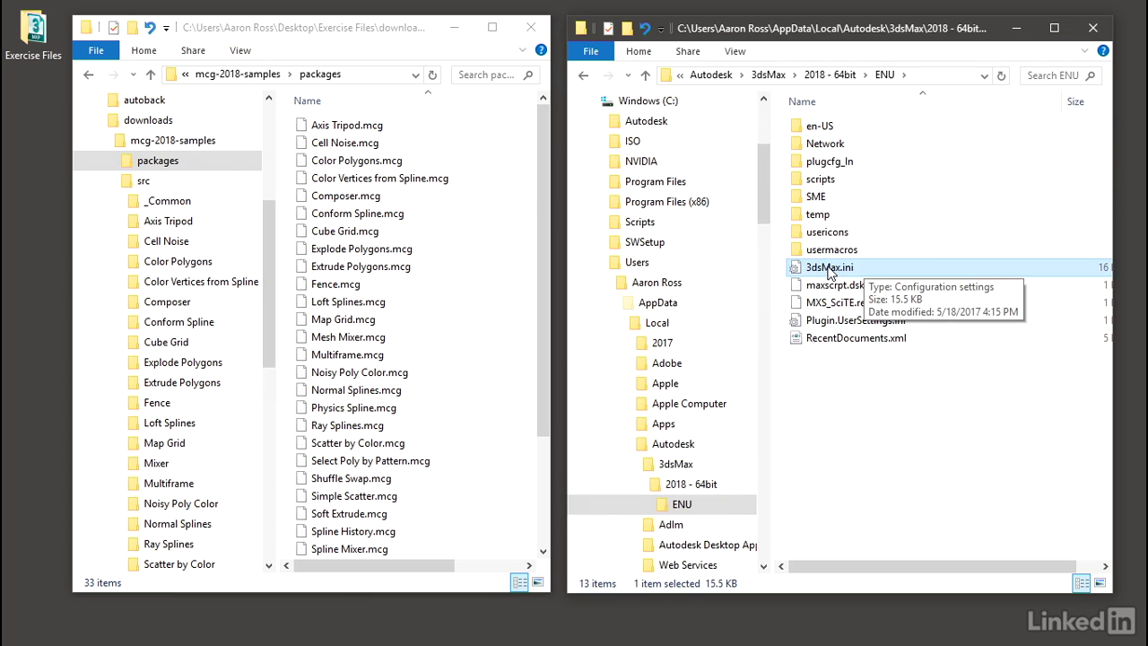
# - Edit 3dsMax.ini in Notepad and paste the MCG Tools and Compound Directories sections at its end
pyautogui.rightClick(827, 267)
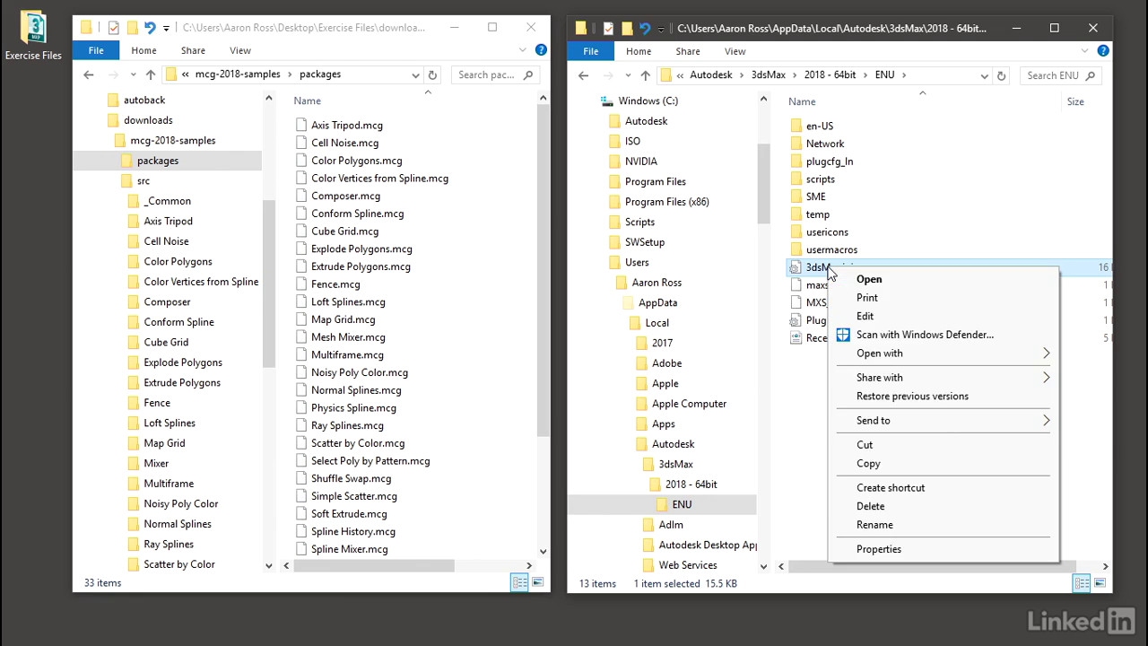
pyautogui.click(884, 315)
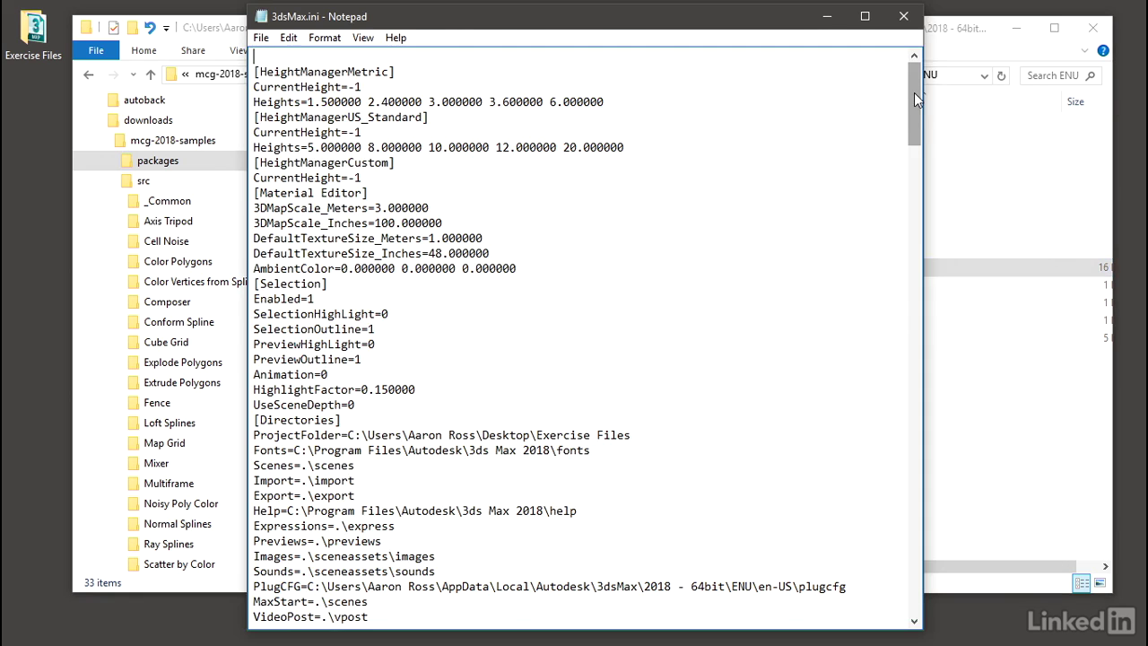
pyautogui.moveTo(914, 92); pyautogui.dragTo(948, 594)
pyautogui.click(347, 615)
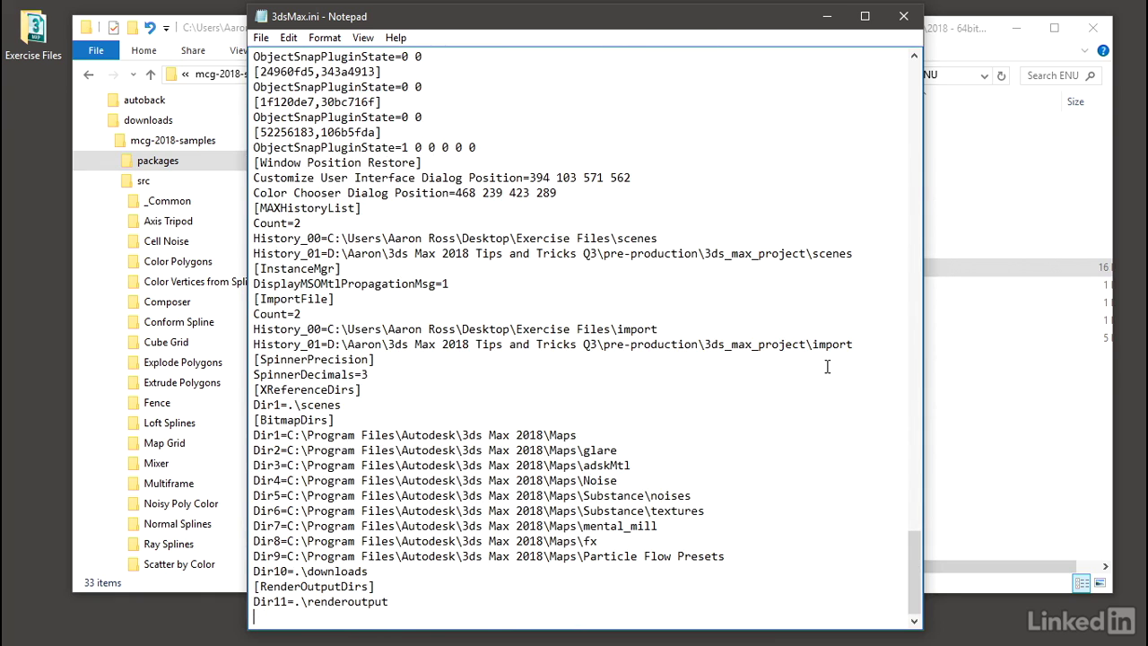
pyautogui.write('[MCG Tools Directories] samples=C:\\path\\to\\mcg-2018-samples\\src [MCG Compound Directories] samples=C:\\path\\to\\mcg-2018-samples\\src')
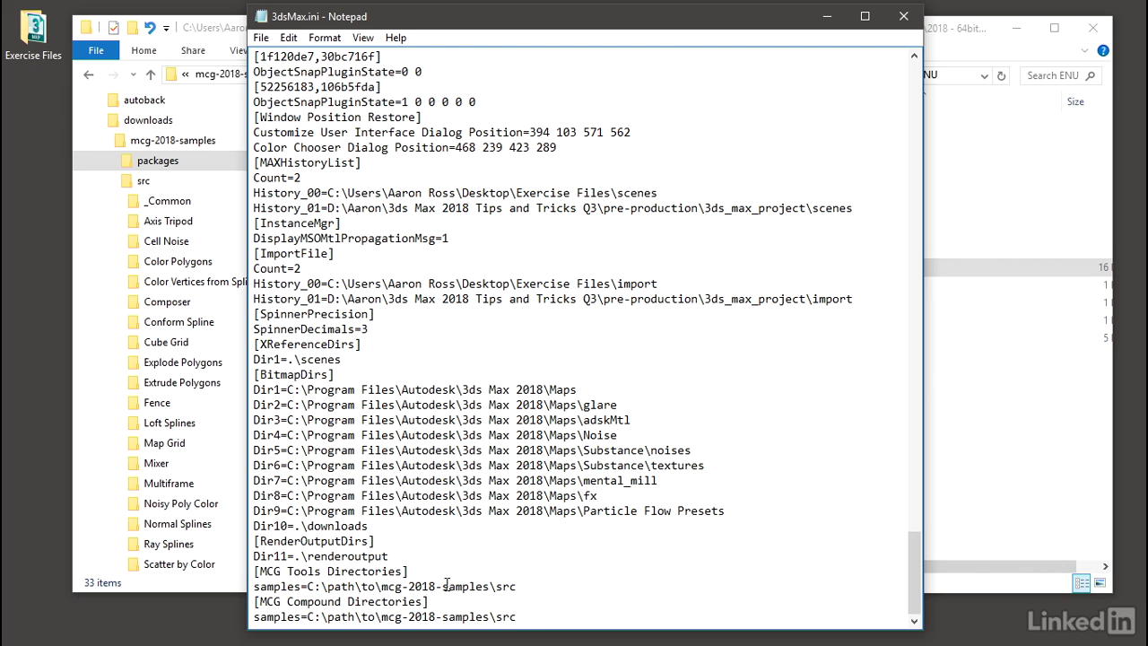
# - Arrange Notepad beside Explorer and select the mcg-2018-samples src folder in the tree
pyautogui.moveTo(572, 25); pyautogui.dragTo(771, 26)
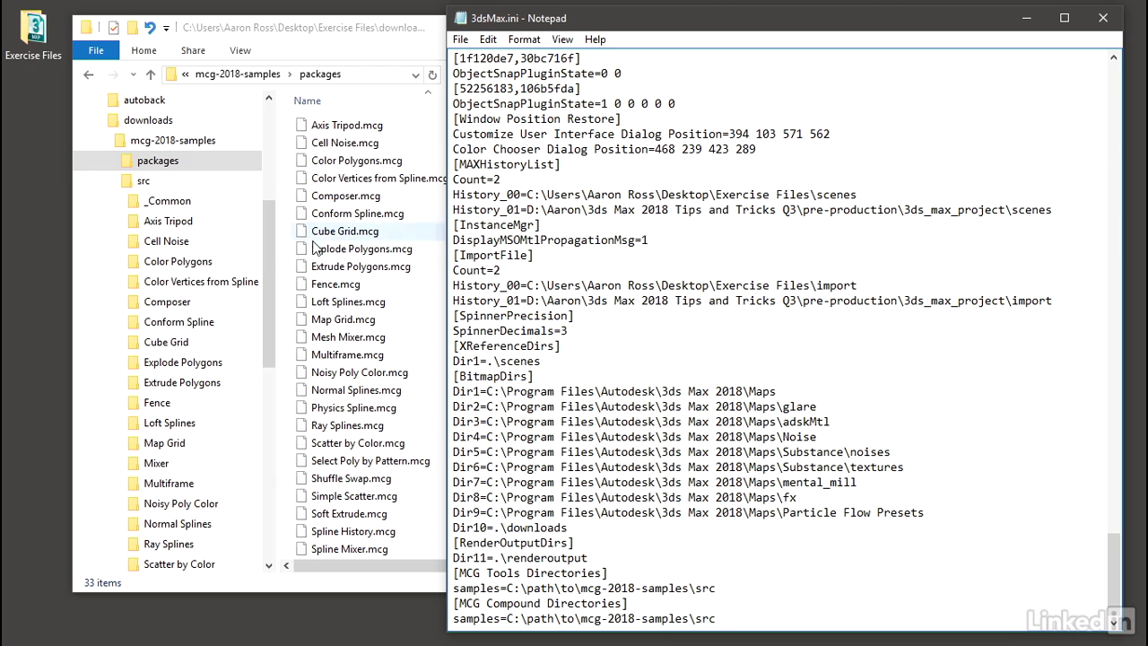
pyautogui.moveTo(276, 255); pyautogui.dragTo(272, 227)
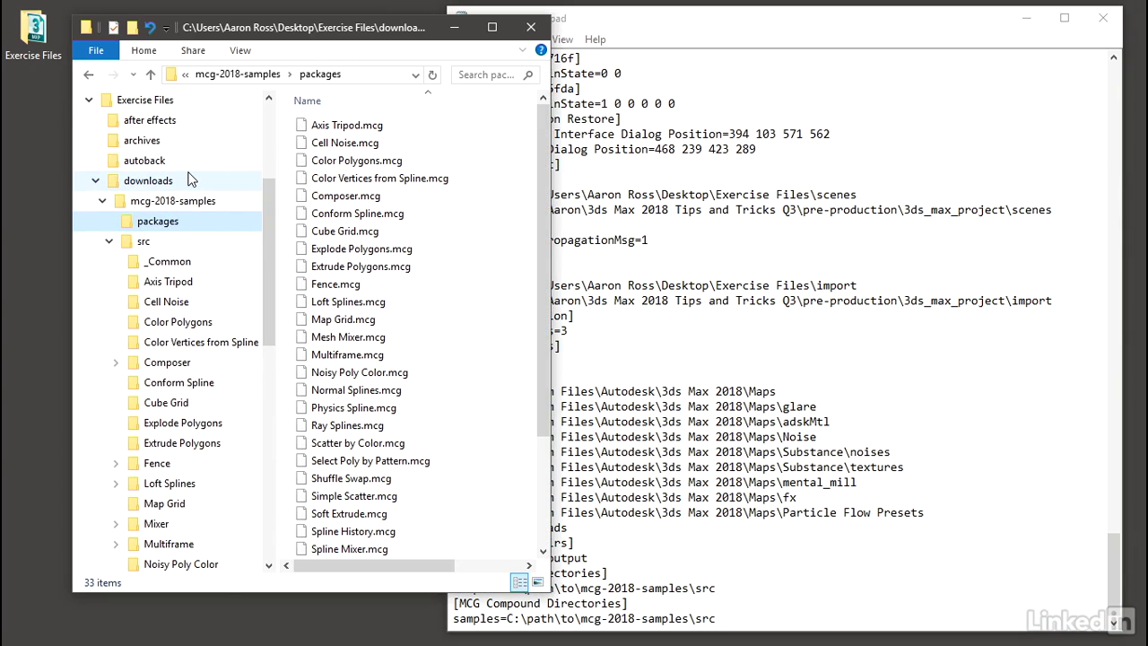
pyautogui.moveTo(705, 26); pyautogui.dragTo(720, 27)
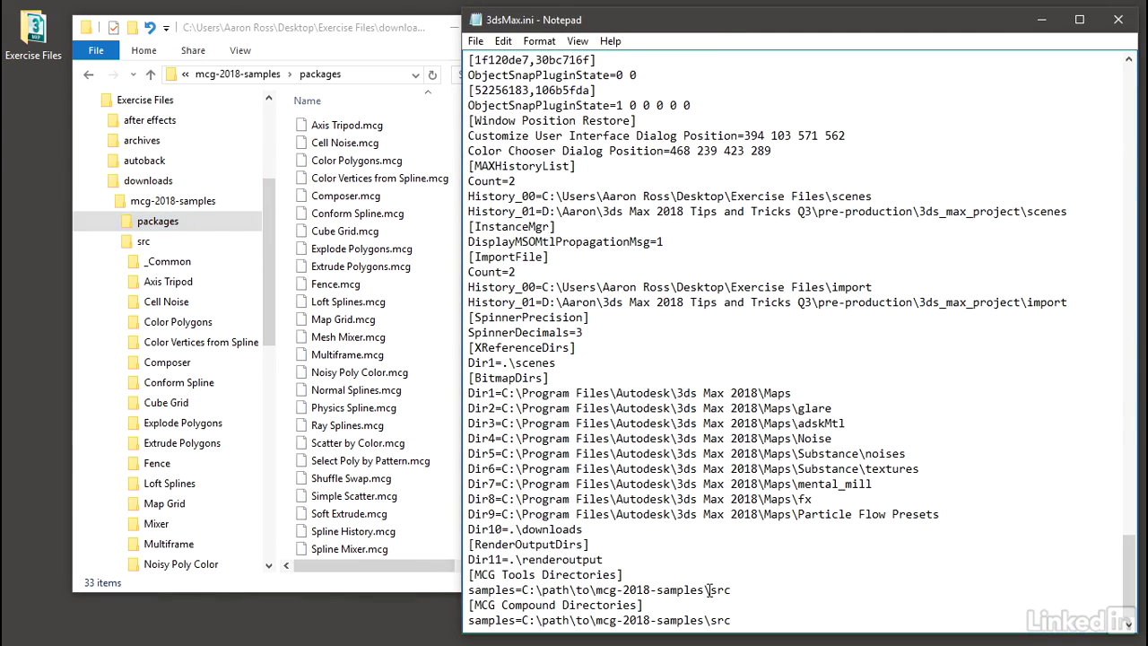
pyautogui.click(140, 243)
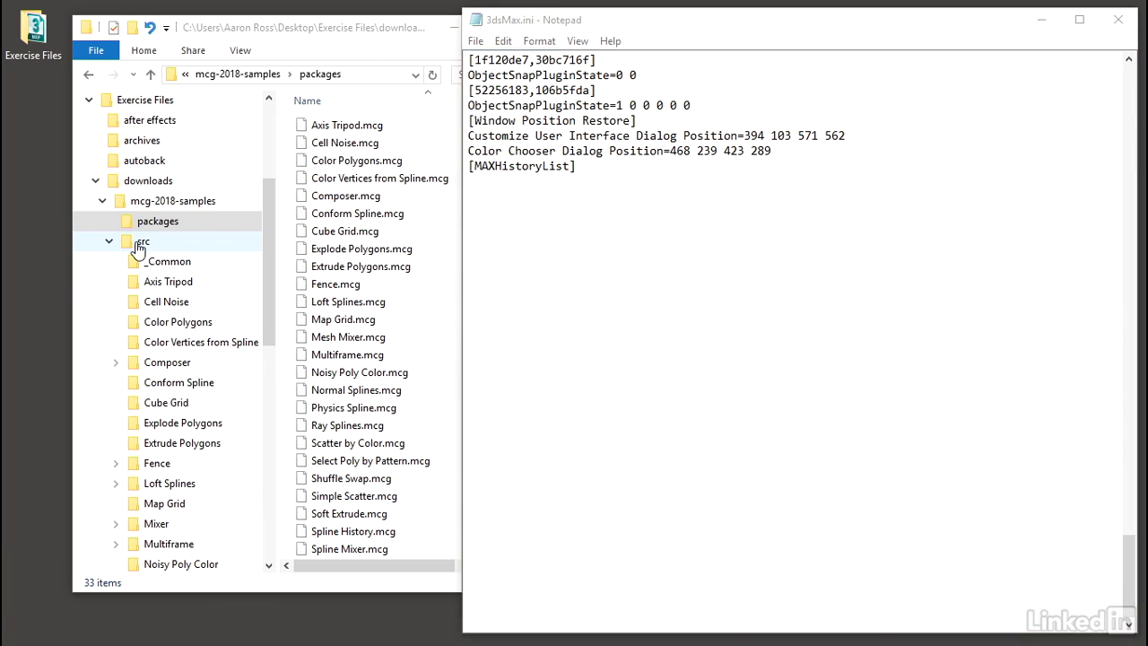
pyautogui.click(140, 243)
pyautogui.click(137, 243)
pyautogui.press('Escape')
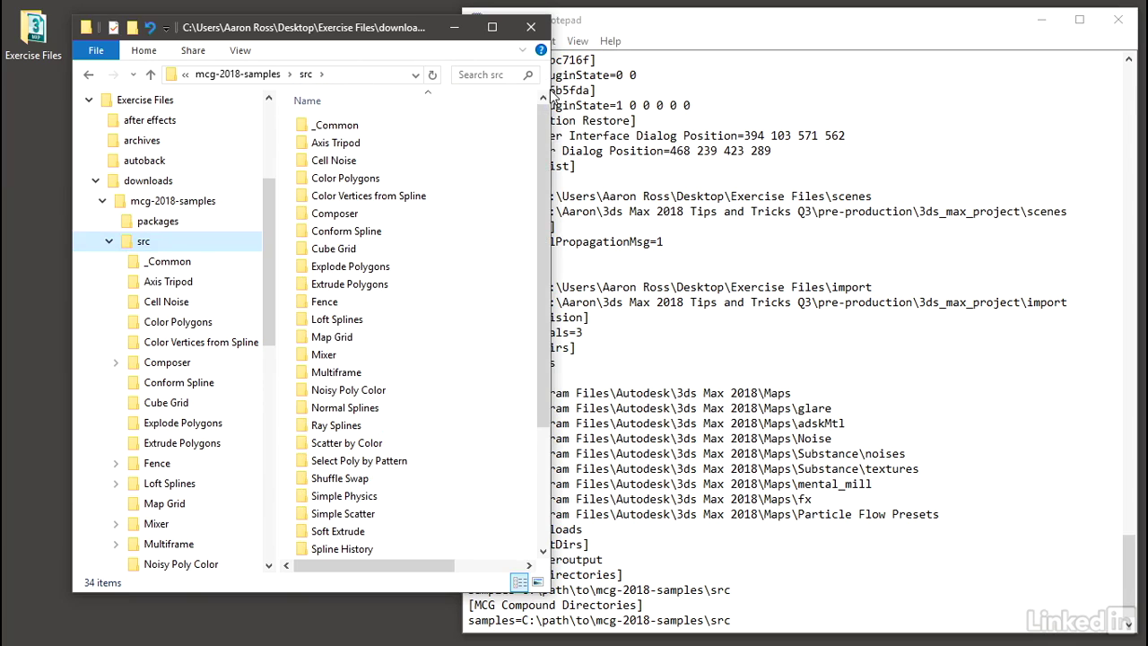
# - Copy the src folder's address as text
pyautogui.rightClick(306, 79)
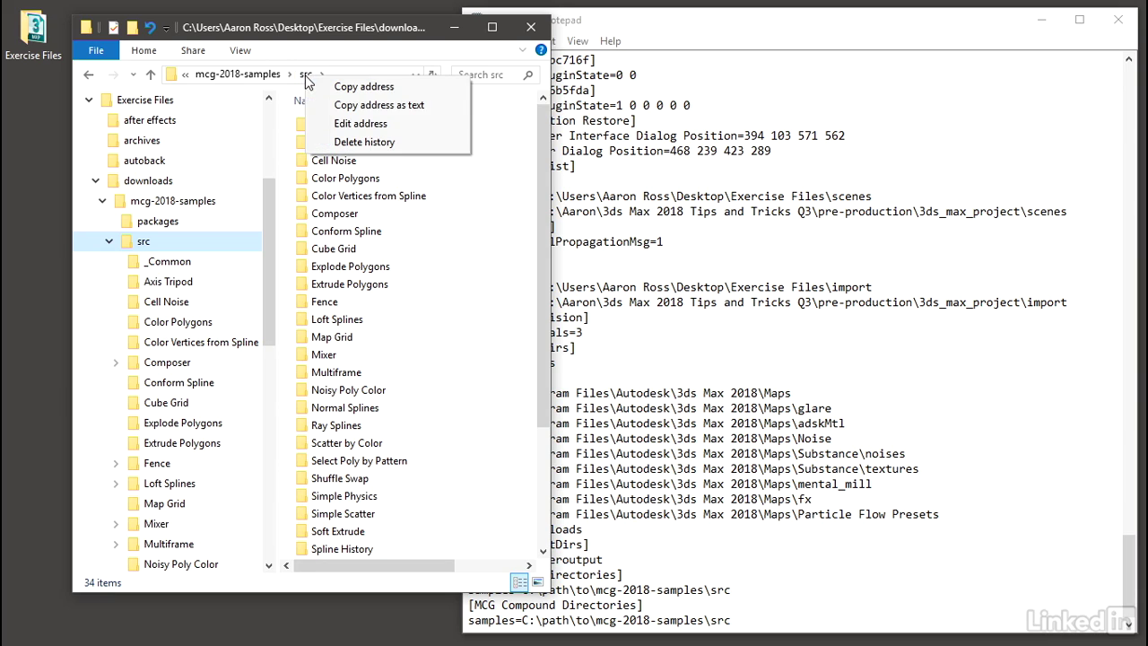
pyautogui.click(435, 109)
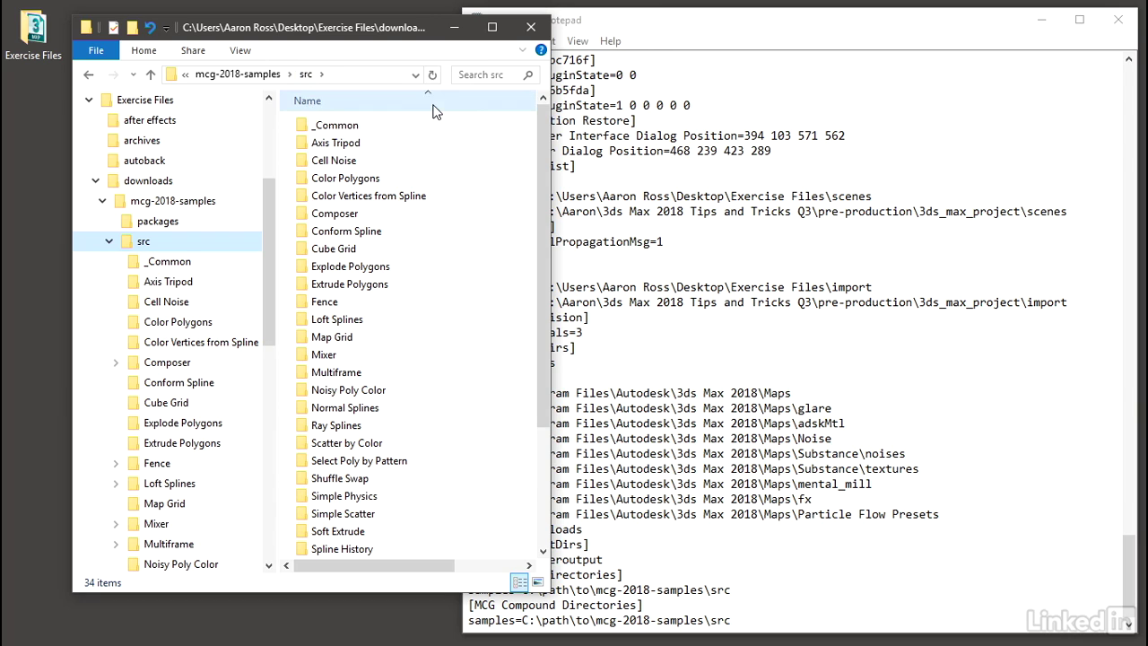
pyautogui.moveTo(397, 34); pyautogui.dragTo(314, 26)
# - Replace both MCG samples placeholder paths with the copied src path and save 3dsMax.ini
pyautogui.click(693, 22)
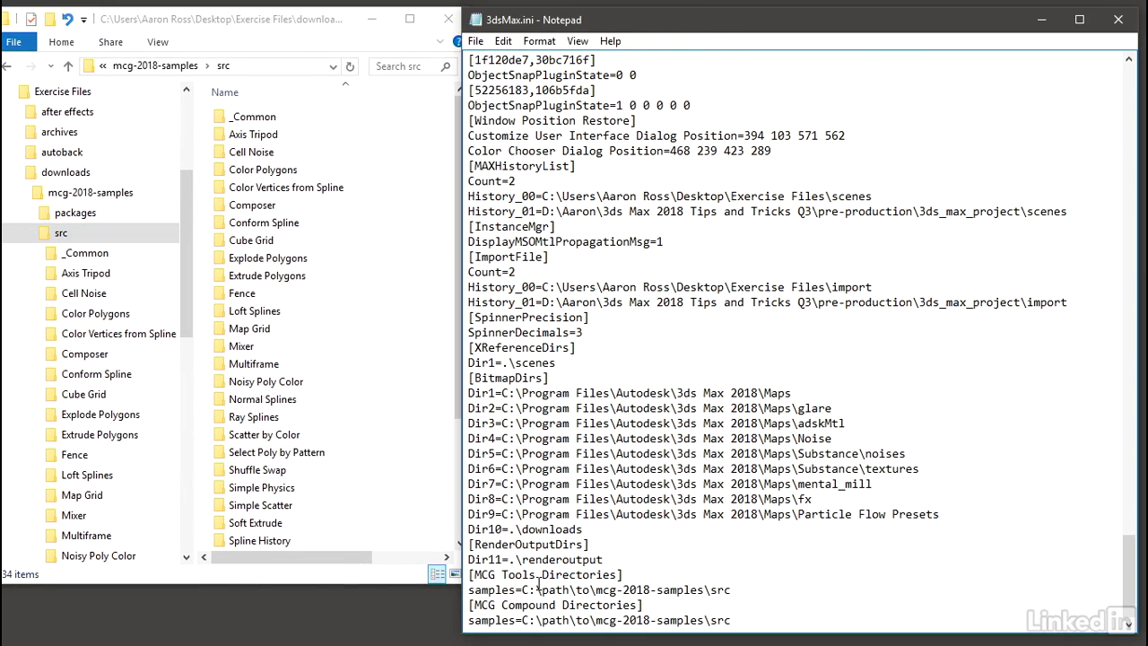
pyautogui.moveTo(523, 589); pyautogui.dragTo(732, 590)
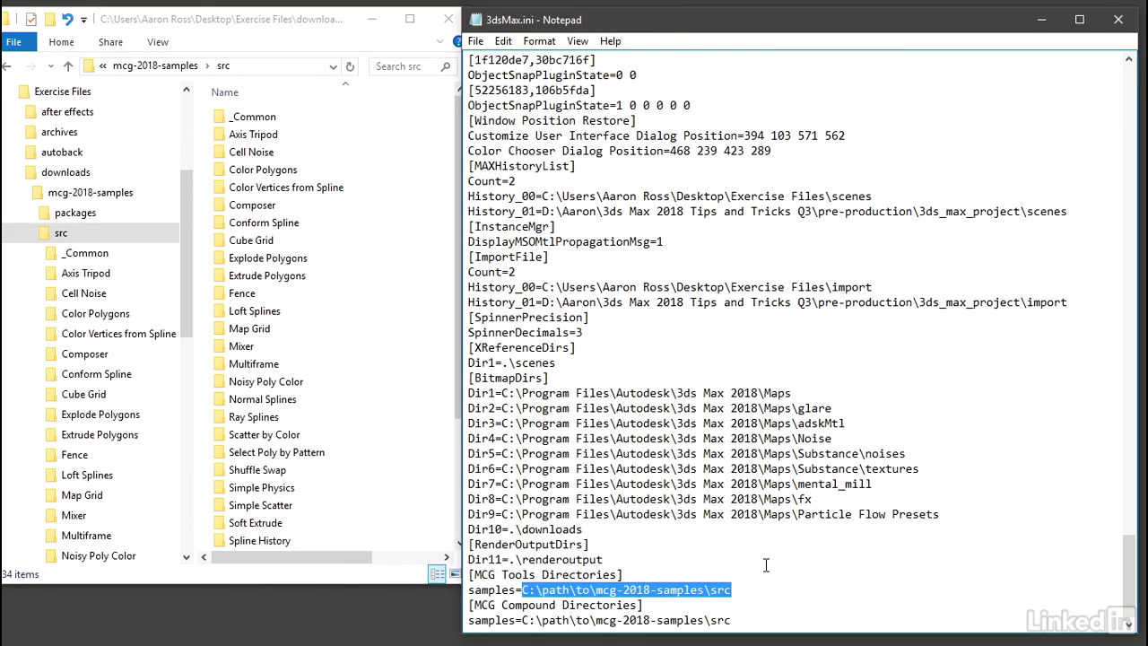
pyautogui.press('Delete')
pyautogui.hotkey('ctrl', 'v')
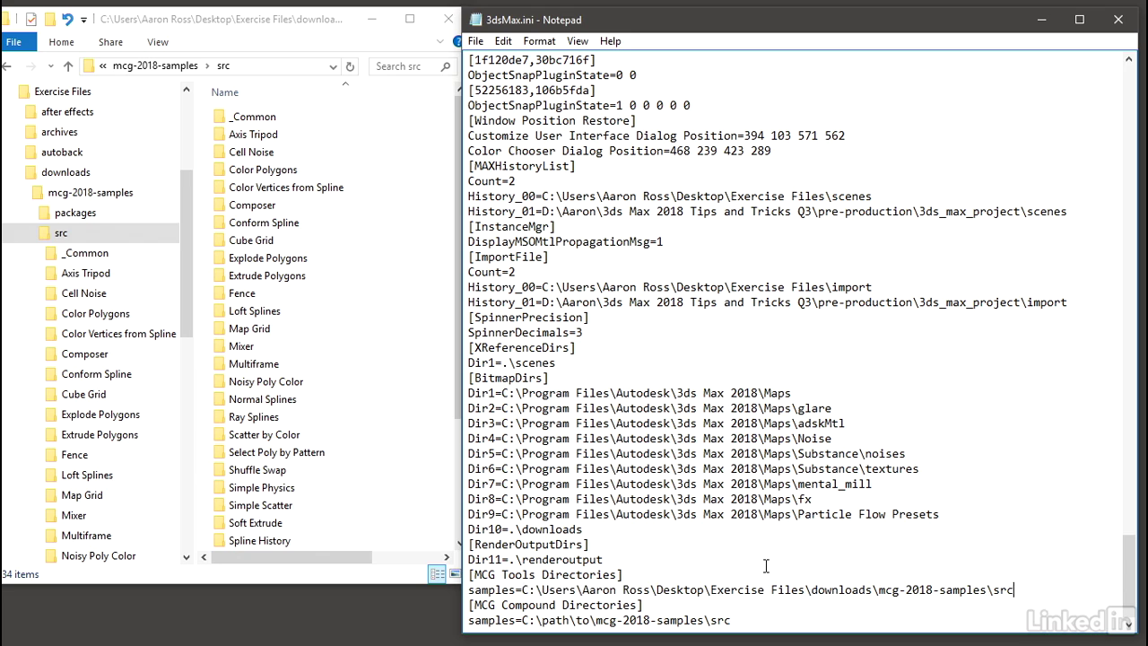
pyautogui.moveTo(522, 620); pyautogui.dragTo(733, 620)
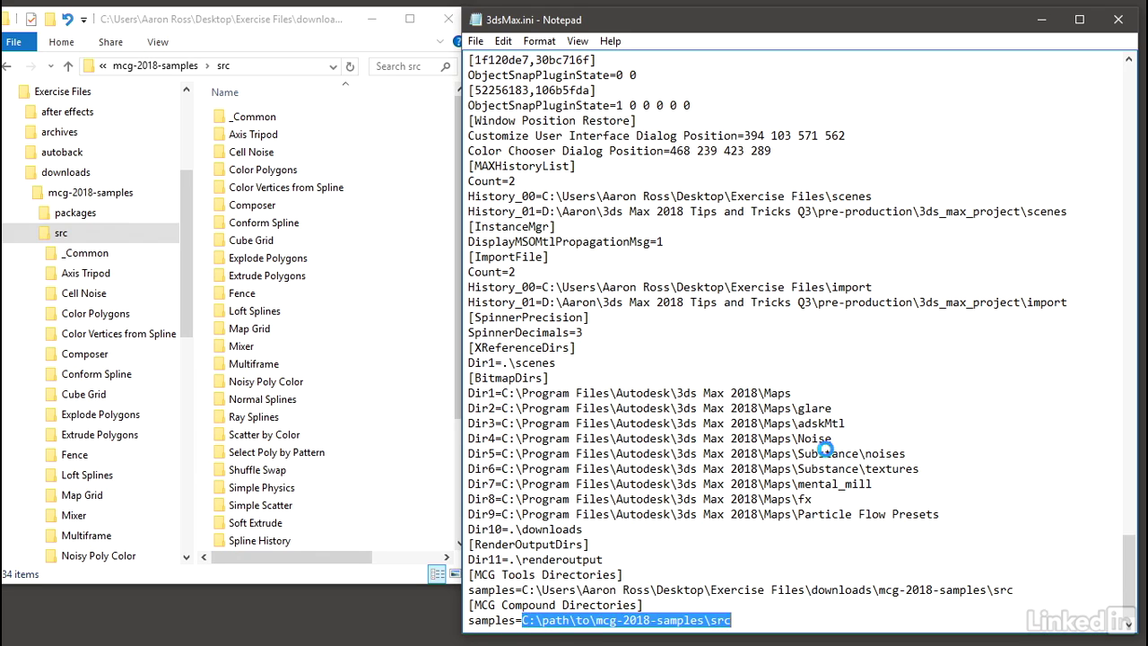
pyautogui.hotkey('ctrl', 'v')
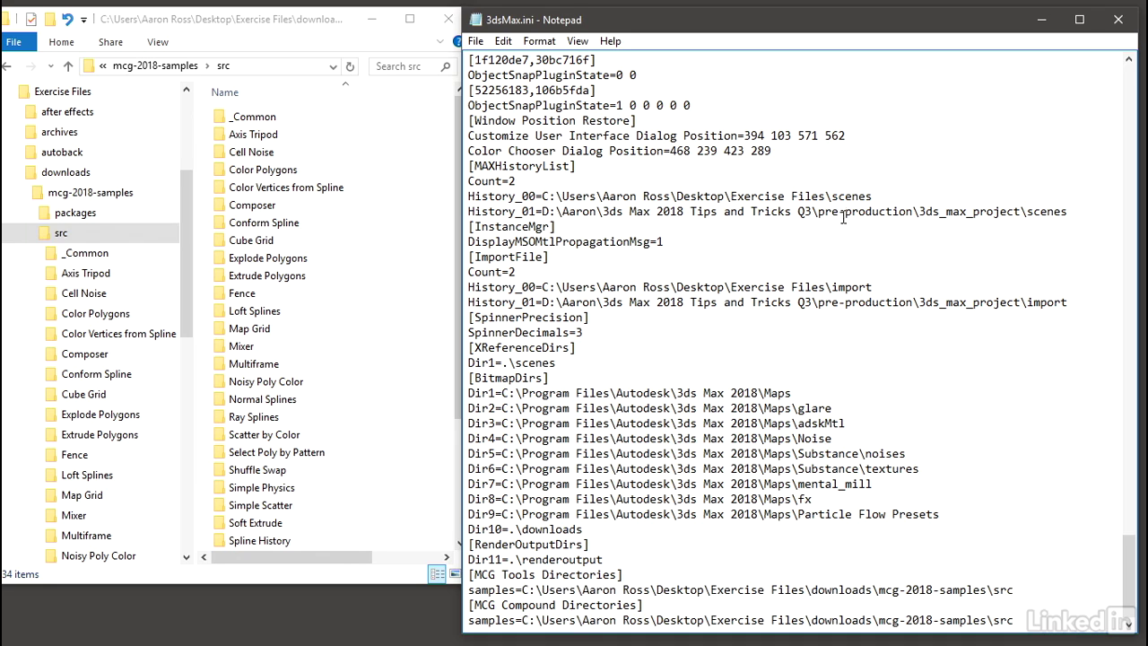
pyautogui.click(476, 41)
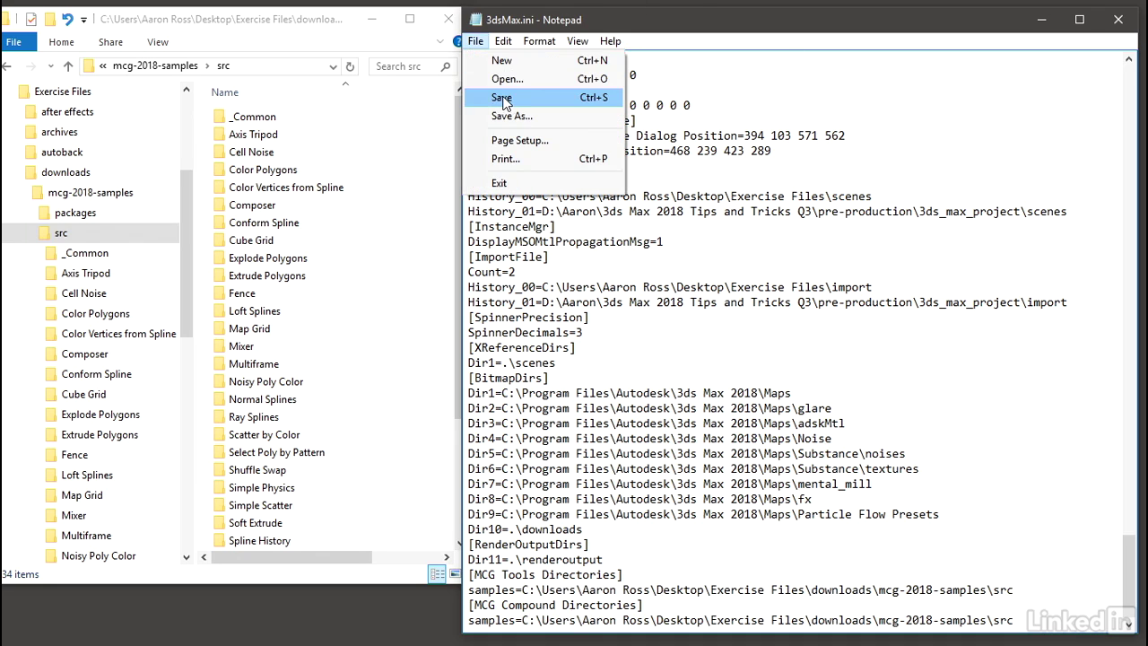
pyautogui.click(529, 97)
# - Close Notepad and delete Stairs.mcg from the Max Creation Graph Packages folder
pyautogui.click(1112, 27)
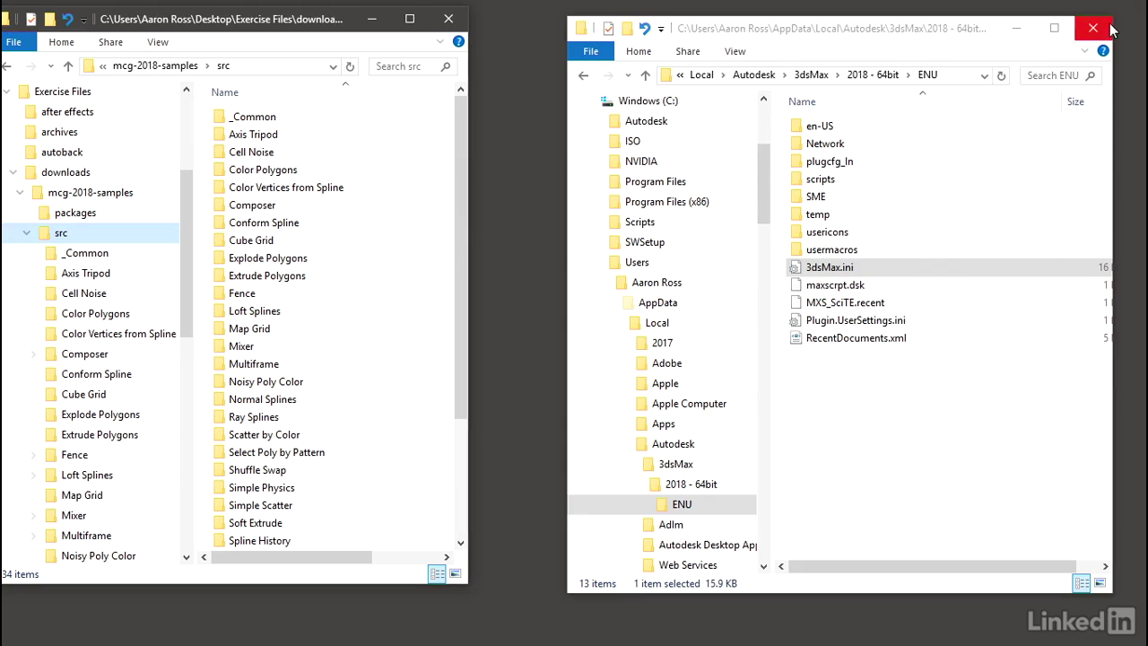
pyautogui.click(875, 431)
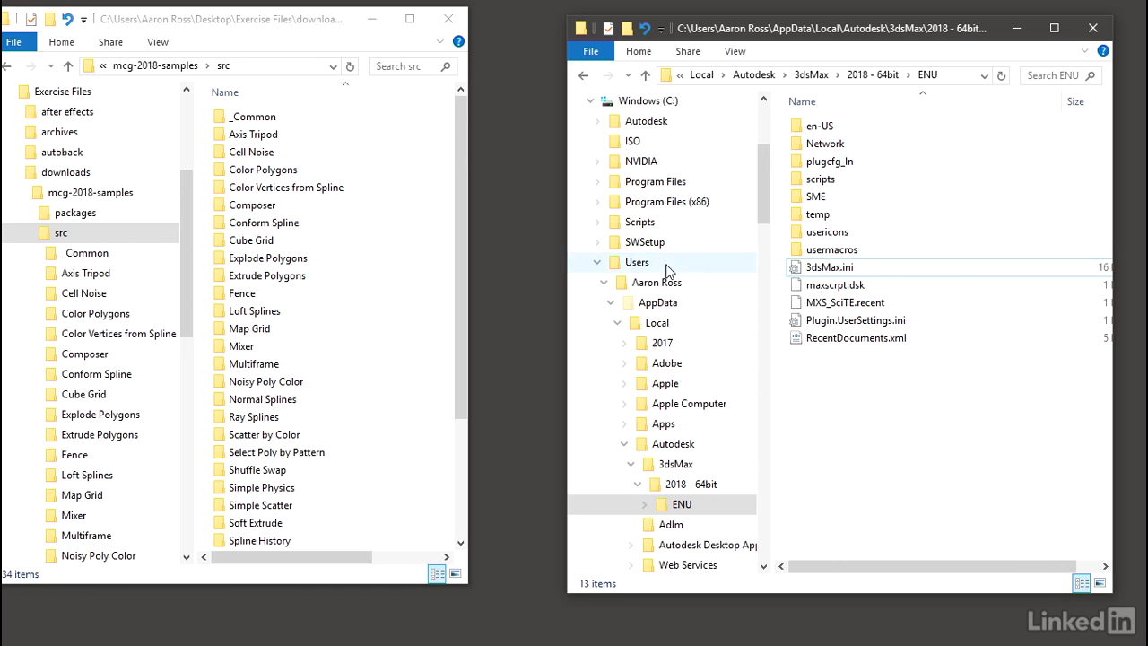
pyautogui.click(611, 302)
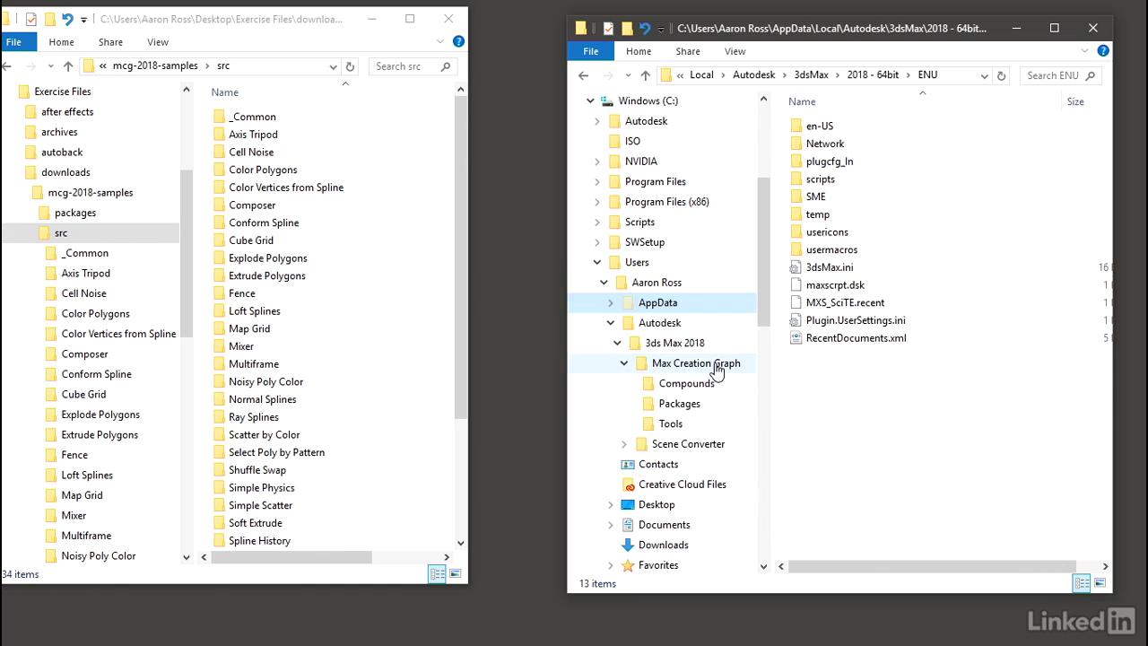
pyautogui.click(679, 403)
pyautogui.click(809, 131)
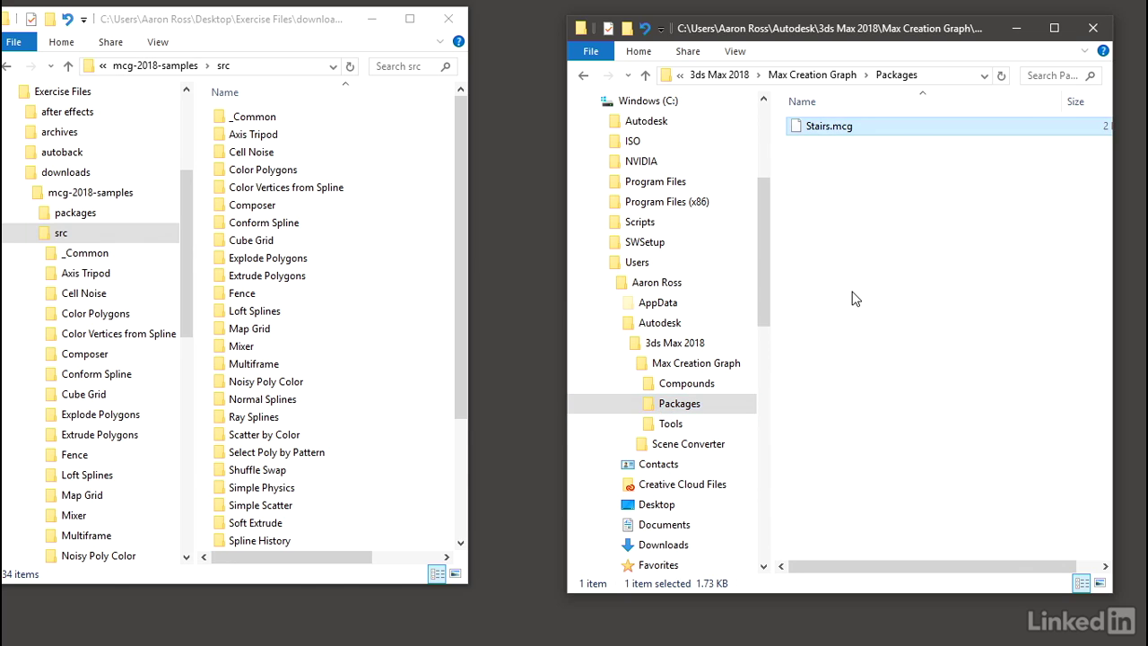
pyautogui.press('Delete')
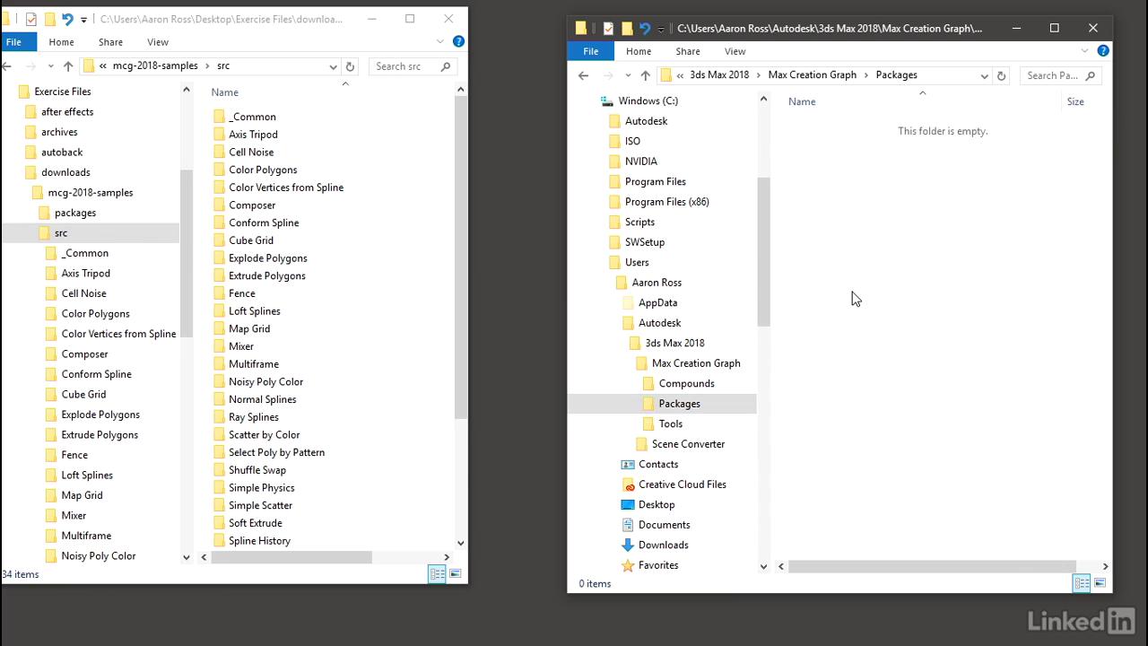
pyautogui.click(547, 348)
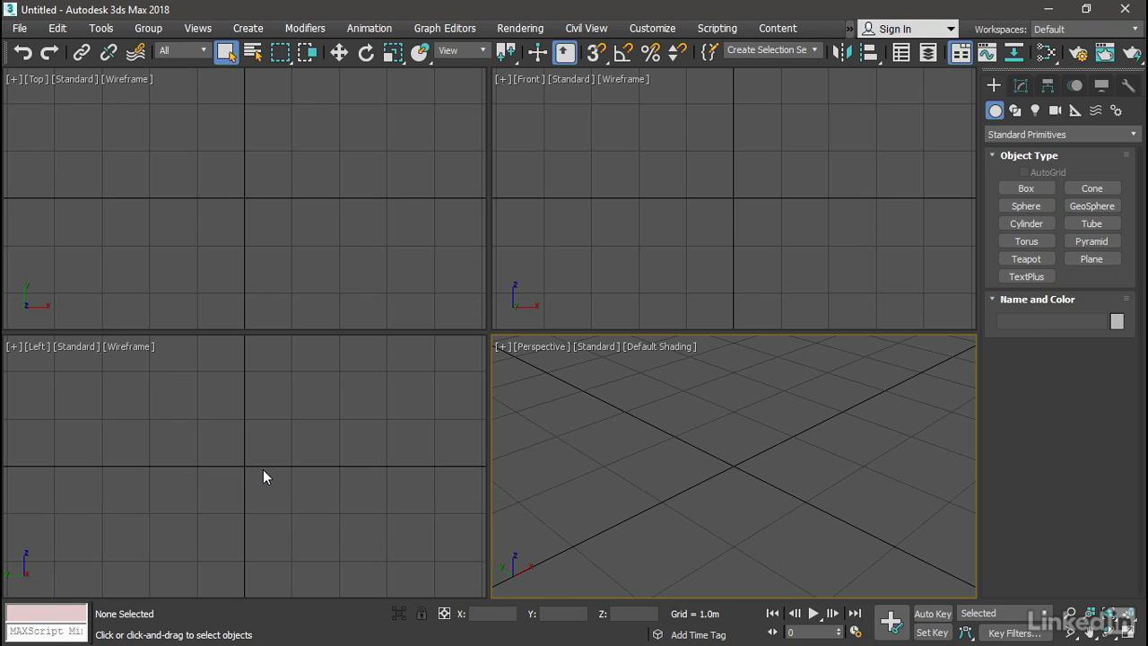
# - Open Cell Noise.max from downloads\mcg-2018-samples\src\Cell Noise
pyautogui.click(16, 29)
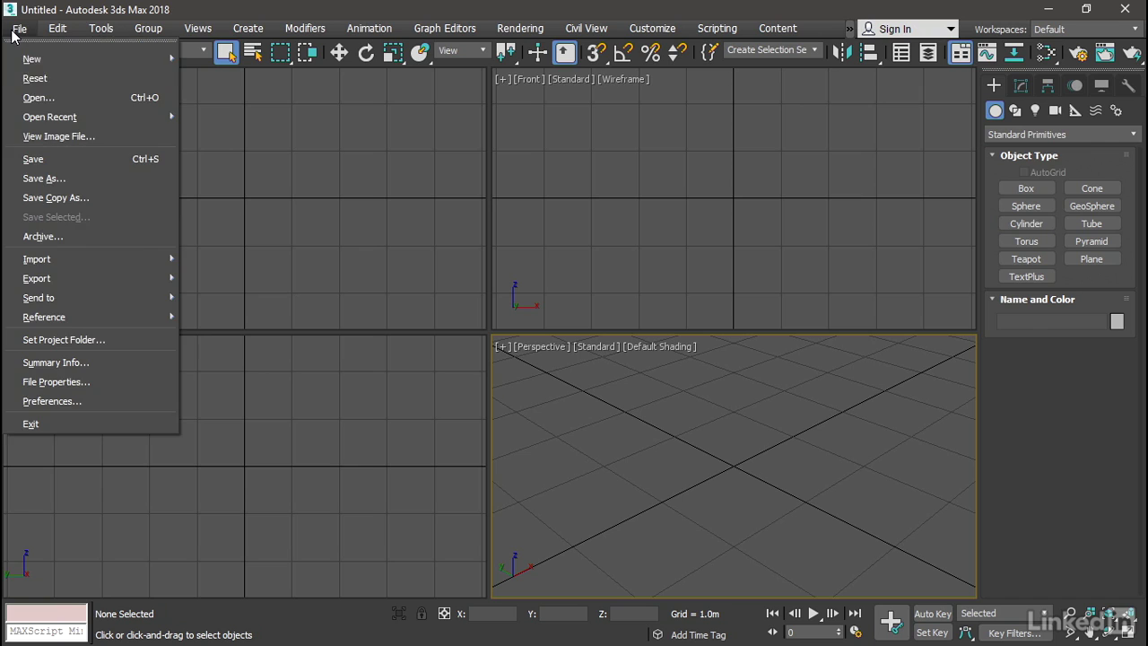
pyautogui.click(38, 98)
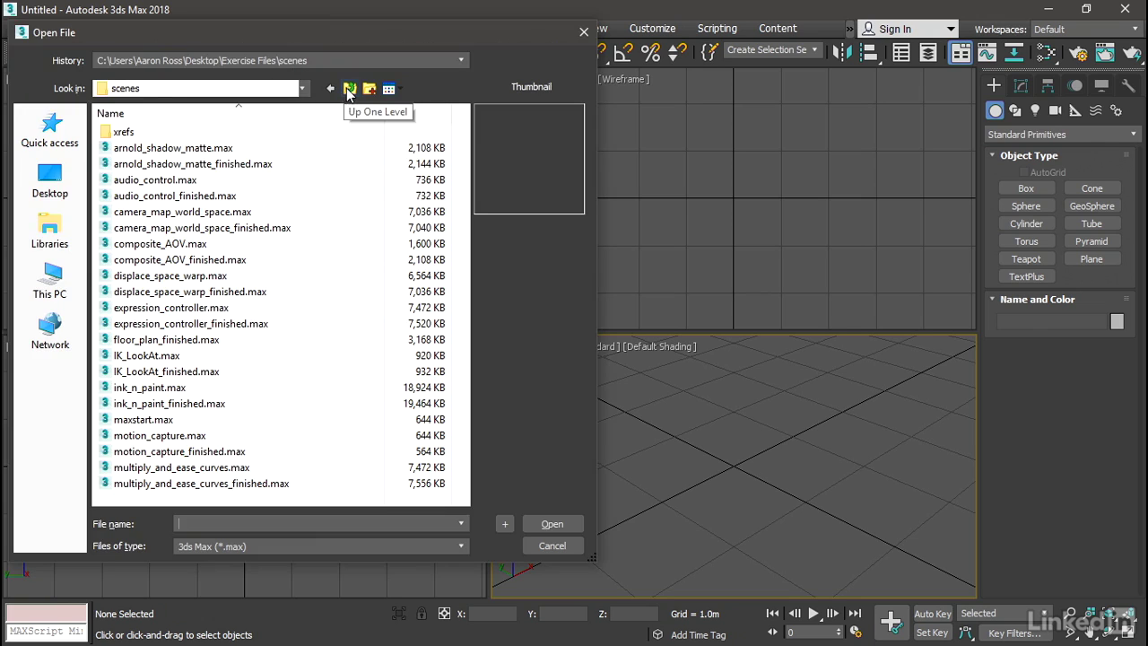
pyautogui.click(348, 93)
pyautogui.doubleClick(139, 180)
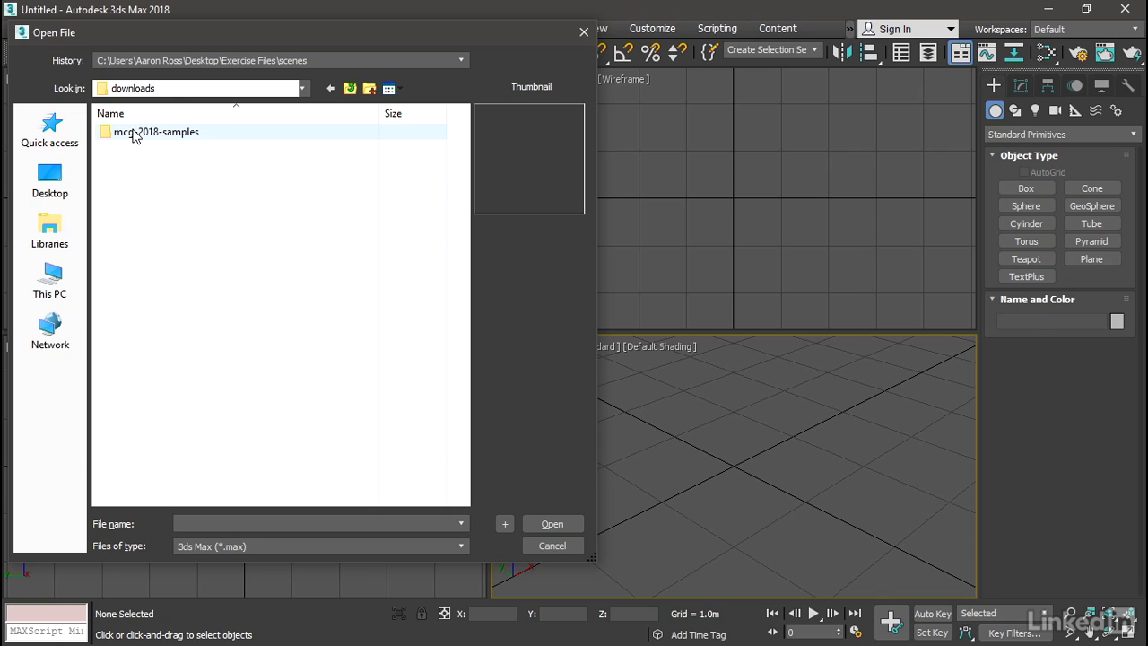
pyautogui.doubleClick(133, 135)
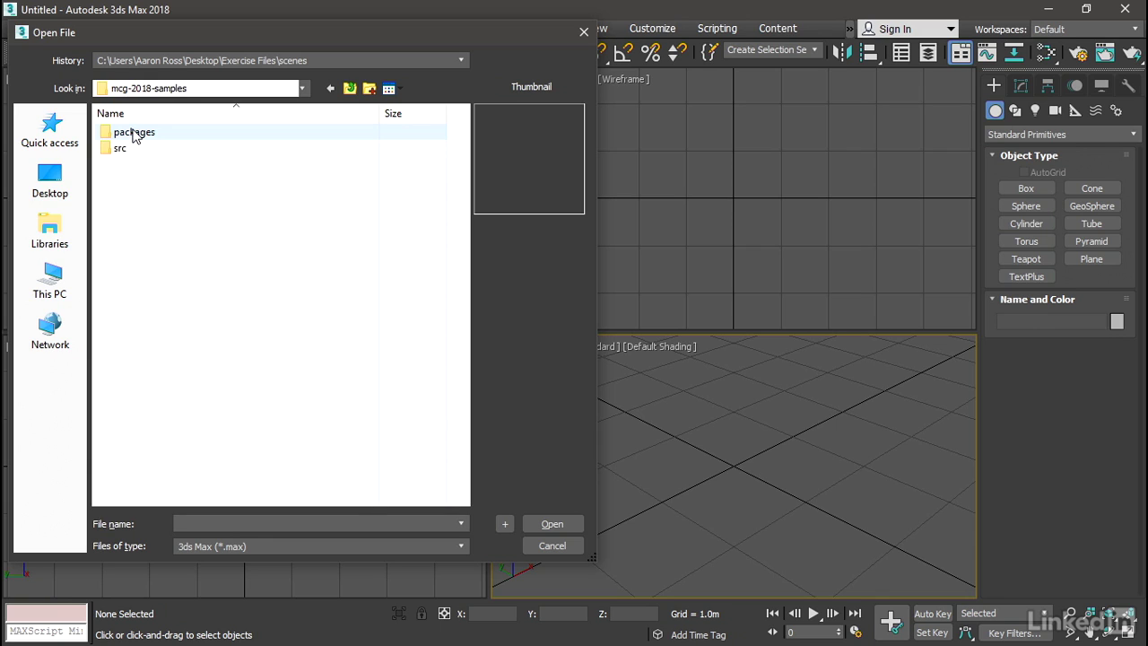
pyautogui.doubleClick(112, 151)
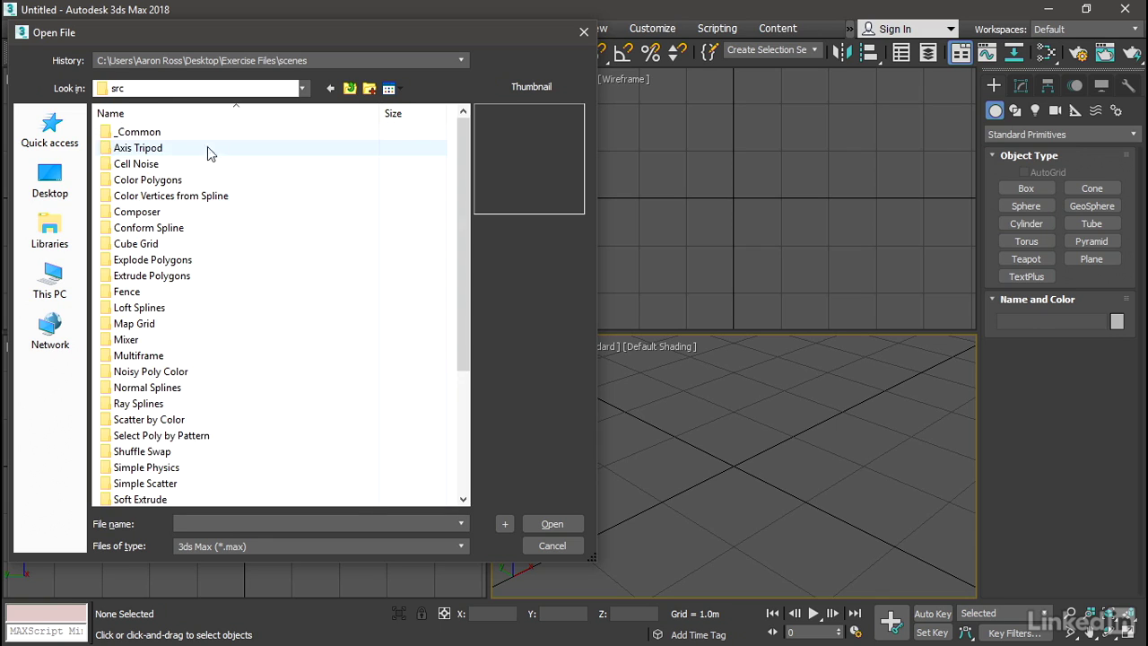
pyautogui.doubleClick(126, 164)
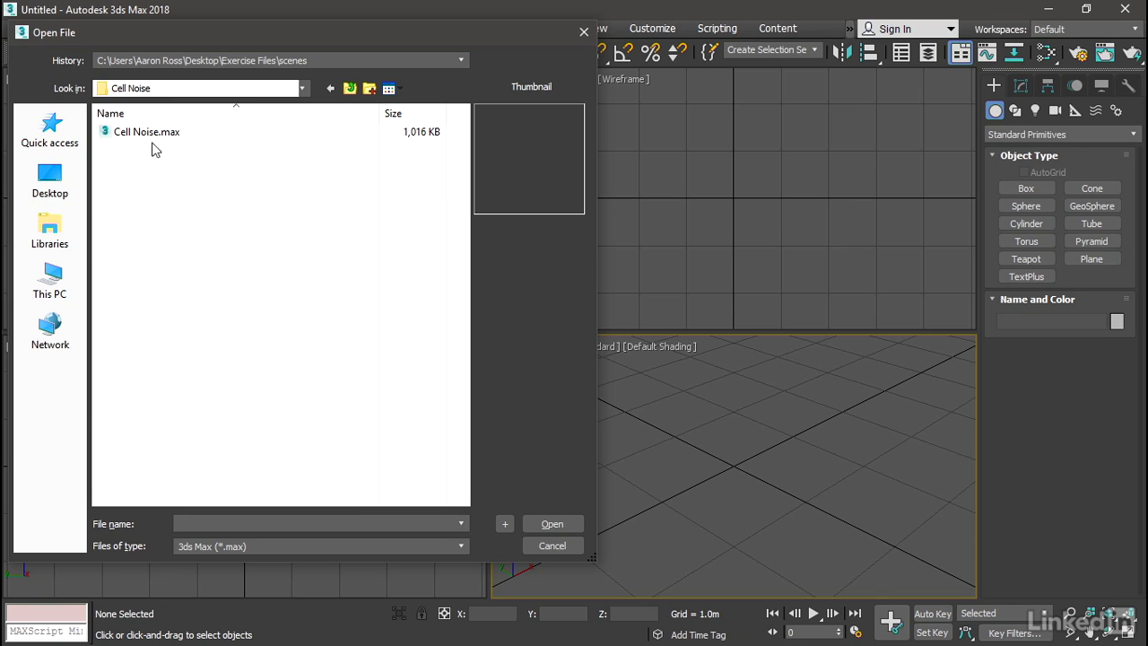
pyautogui.click(138, 139)
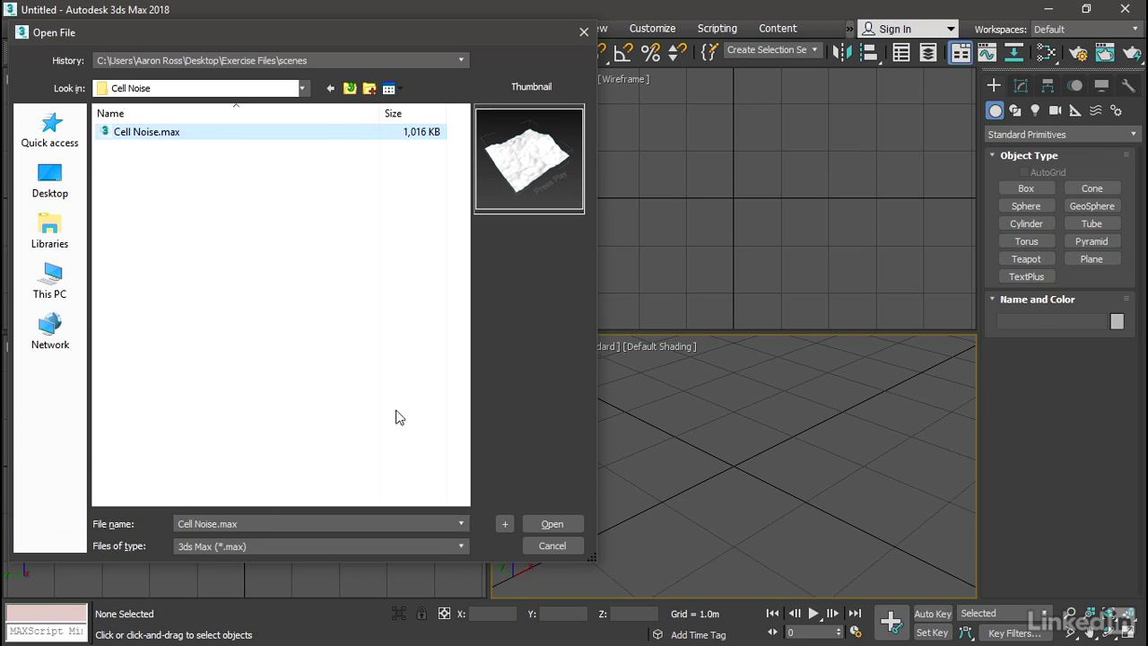
pyautogui.click(551, 527)
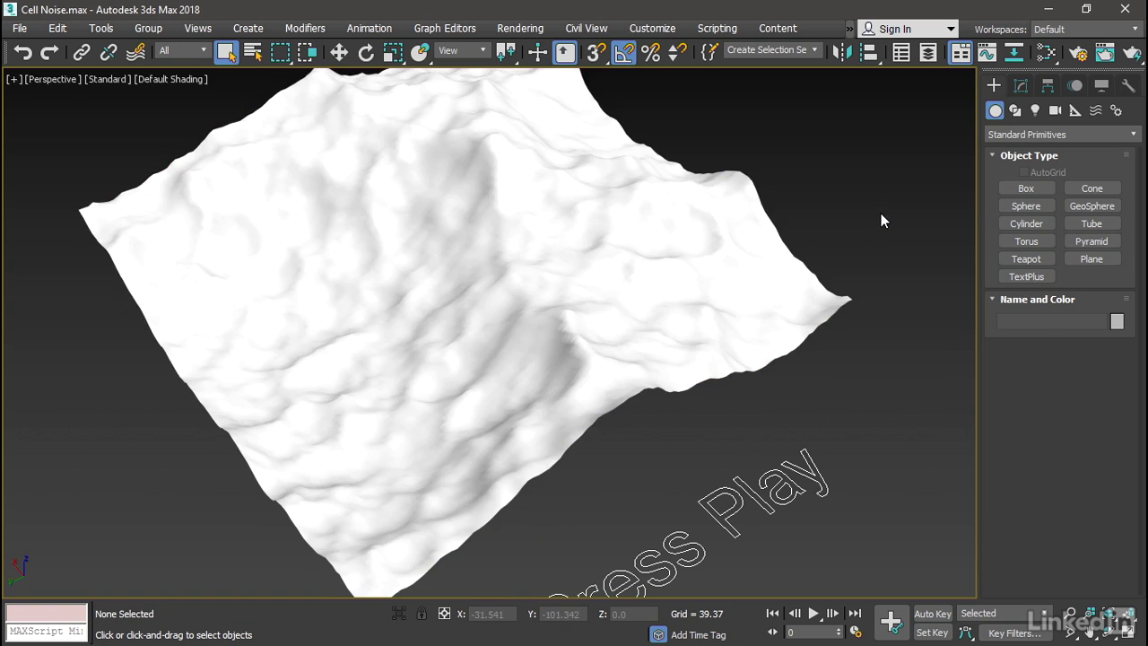
# - Orbit to a low side view and preview the terrain's noise animation
pyautogui.keyDown('alt'); pyautogui.moveTo(833, 475); pyautogui.dragTo(768, 419, button='middle'); pyautogui.keyUp('alt')
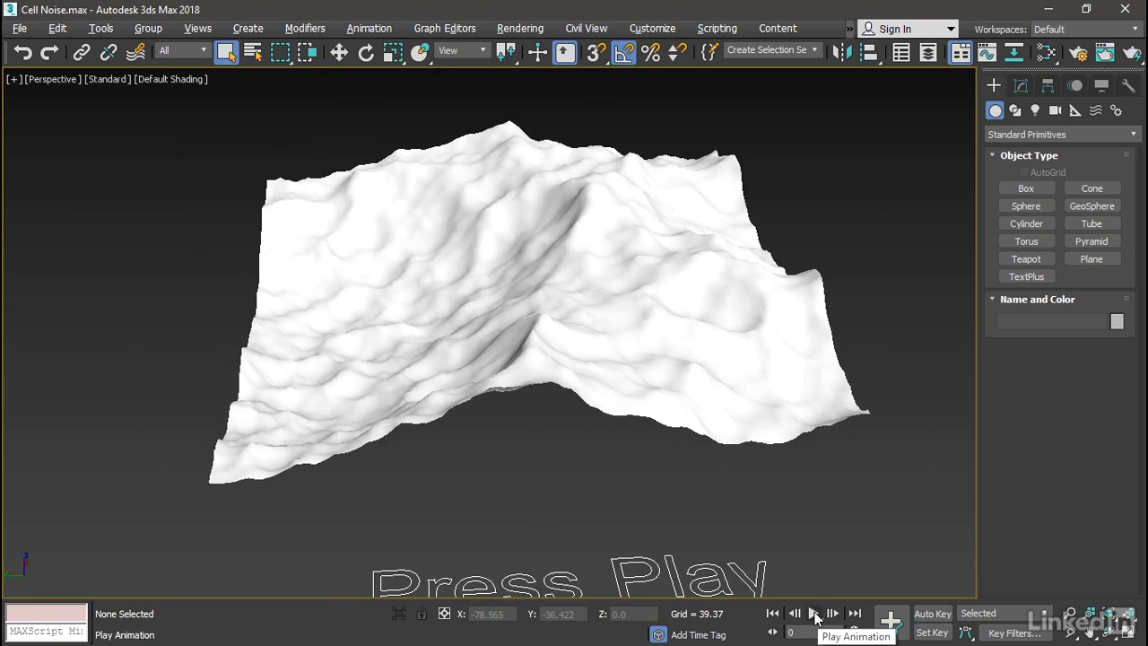
pyautogui.click(814, 614)
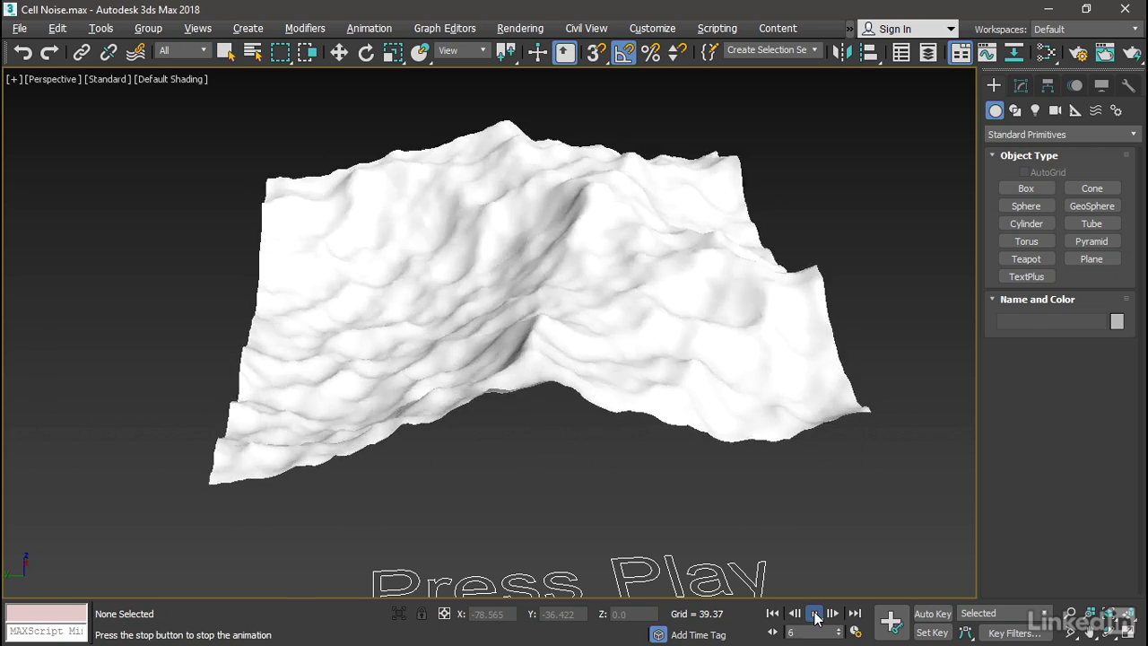
pyautogui.click(814, 613)
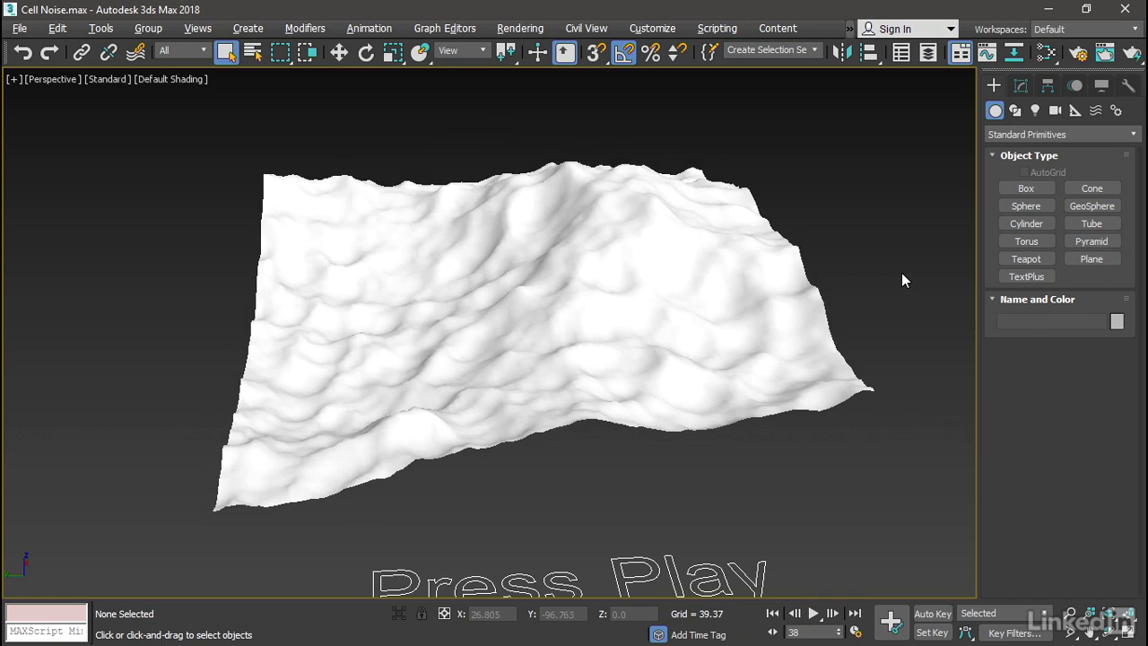
# - Select the terrain plane and change its Cell Noise Noise Offset to 124.473
pyautogui.click(664, 228)
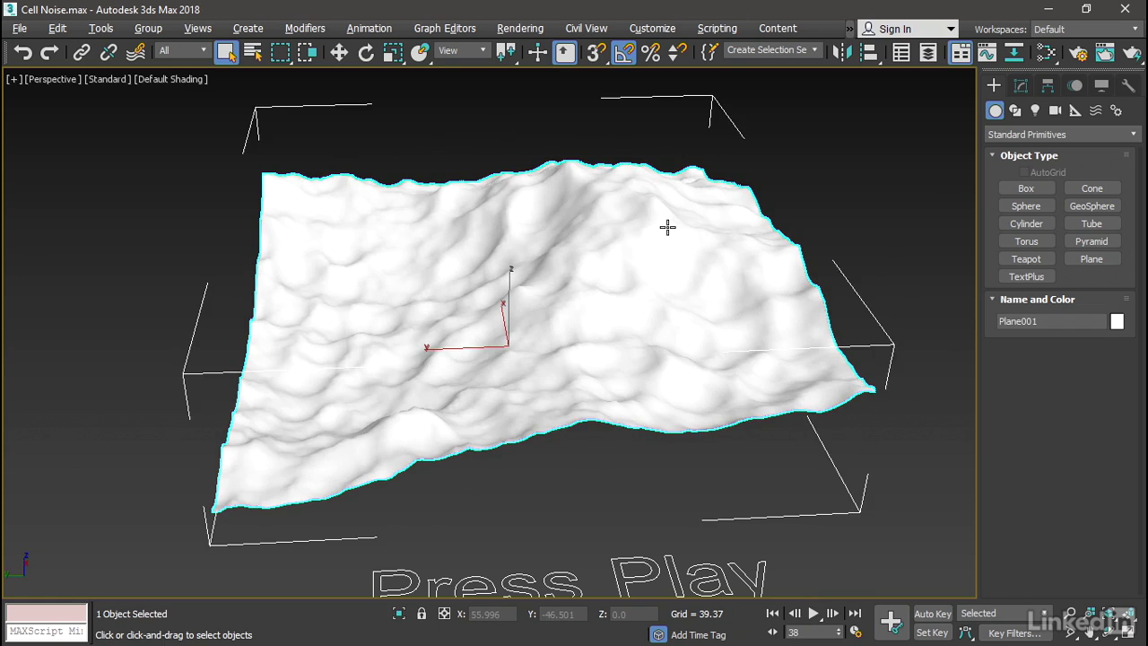
pyautogui.click(1019, 86)
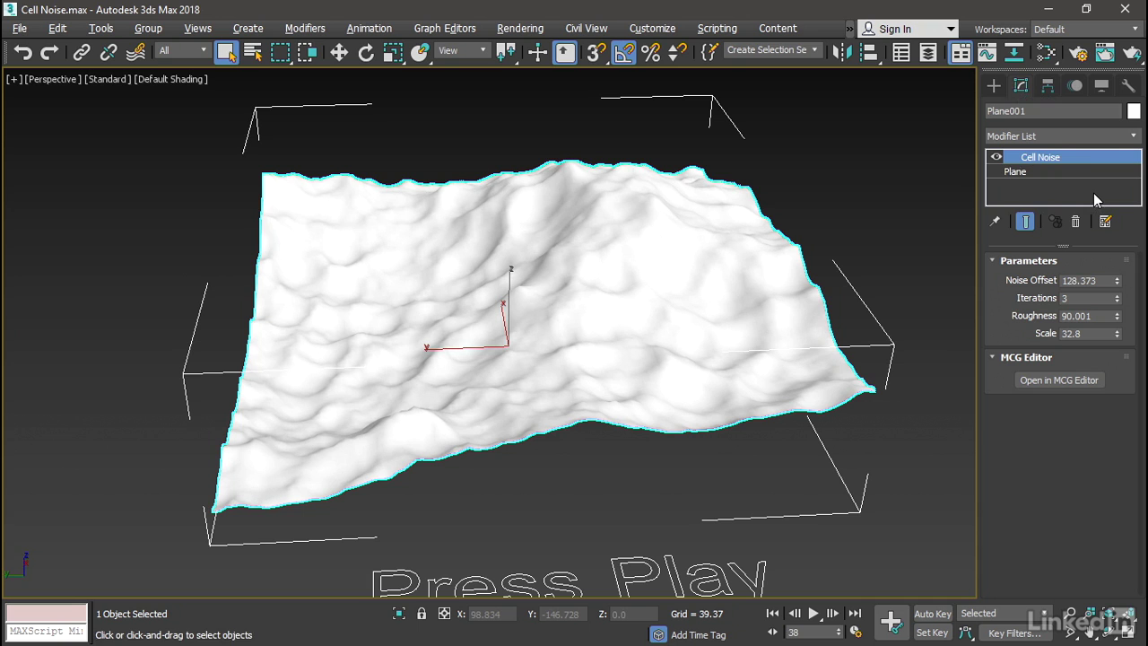
pyautogui.moveTo(1116, 281)
pyautogui.mouseDown()
pyautogui.moveTo(1117, 232)
pyautogui.moveTo(1116, 313)
pyautogui.moveTo(1116, 279)
pyautogui.mouseUp()
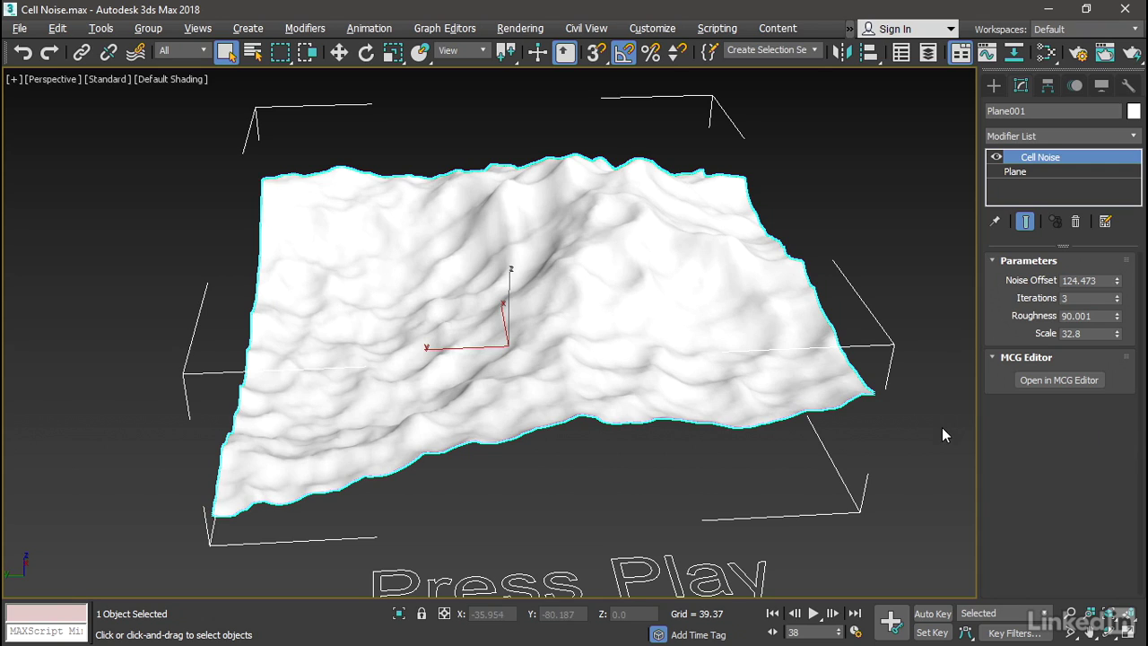
# - Open the Cell Noise graph in the MCG Editor, moved to the top-left and widened
pyautogui.click(1081, 379)
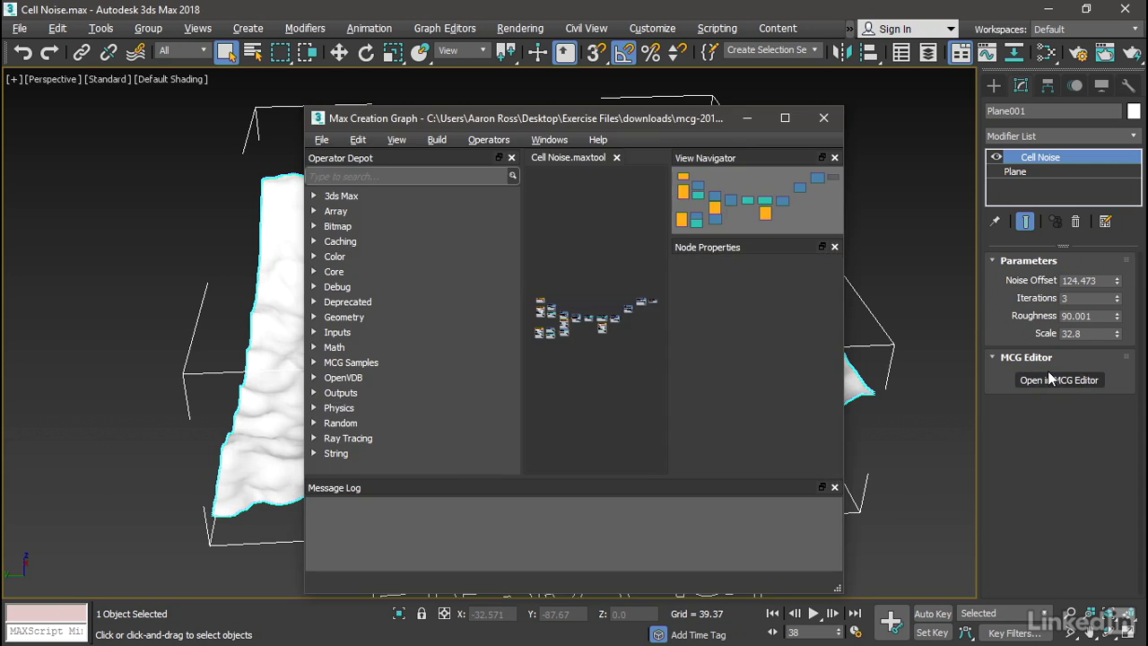
pyautogui.moveTo(674, 118); pyautogui.dragTo(453, 52)
pyautogui.moveTo(612, 520); pyautogui.dragTo(991, 527)
# - Pan and zoom the canvas so the Fractal Cell Noise nodes are centred and readable
pyautogui.moveTo(565, 326); pyautogui.dragTo(659, 323, button='middle')
pyautogui.scroll(5, 614, 277)
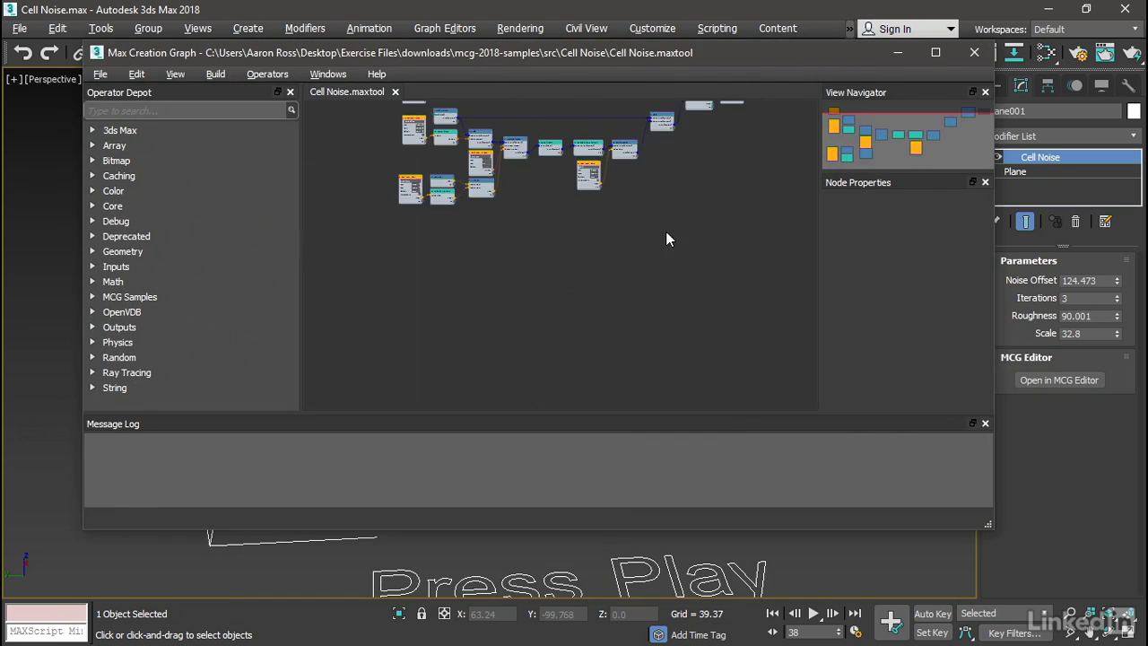
pyautogui.moveTo(665, 231); pyautogui.dragTo(642, 334, button='middle')
pyautogui.scroll(6, 558, 307)
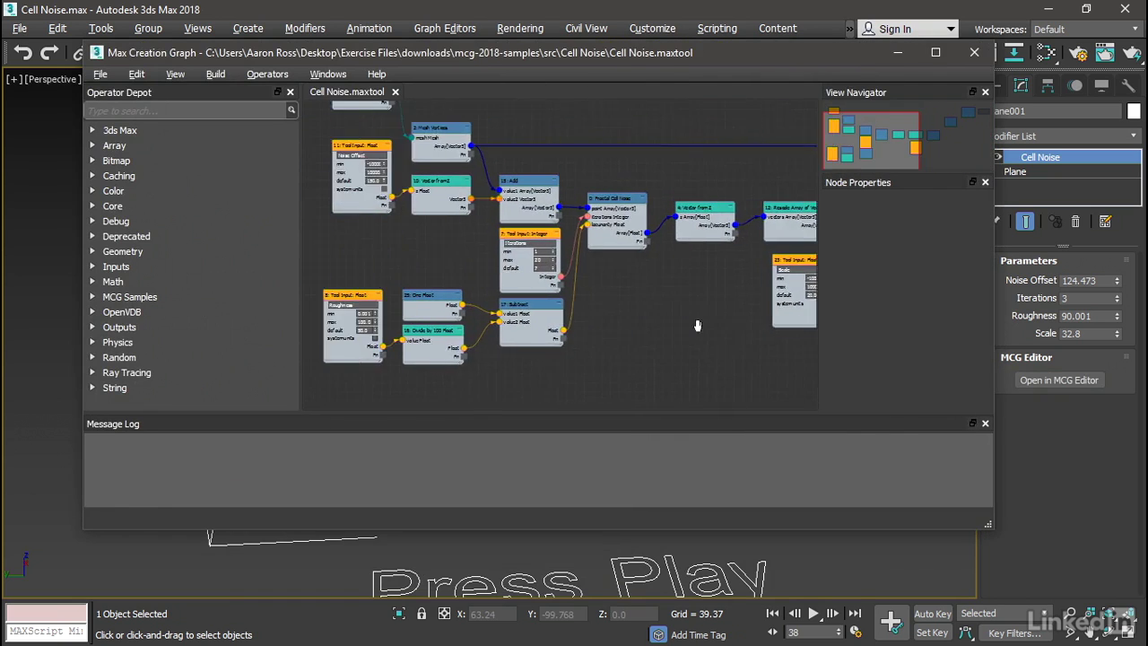
pyautogui.scroll(1, 627, 315)
pyautogui.moveTo(643, 290); pyautogui.dragTo(726, 341, button='middle')
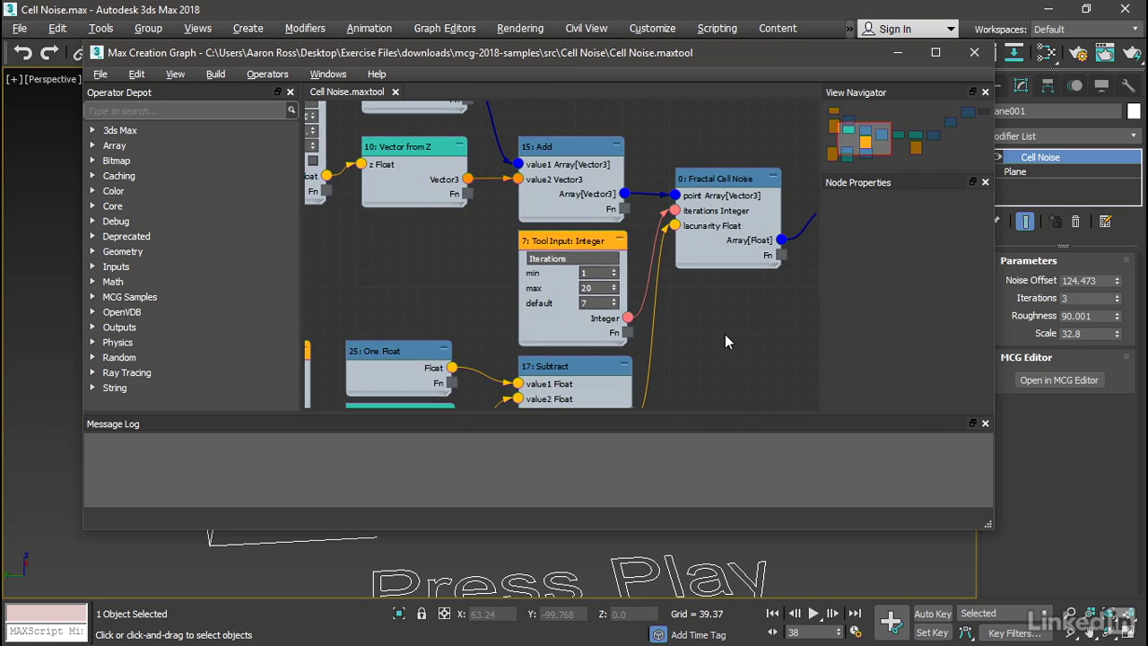